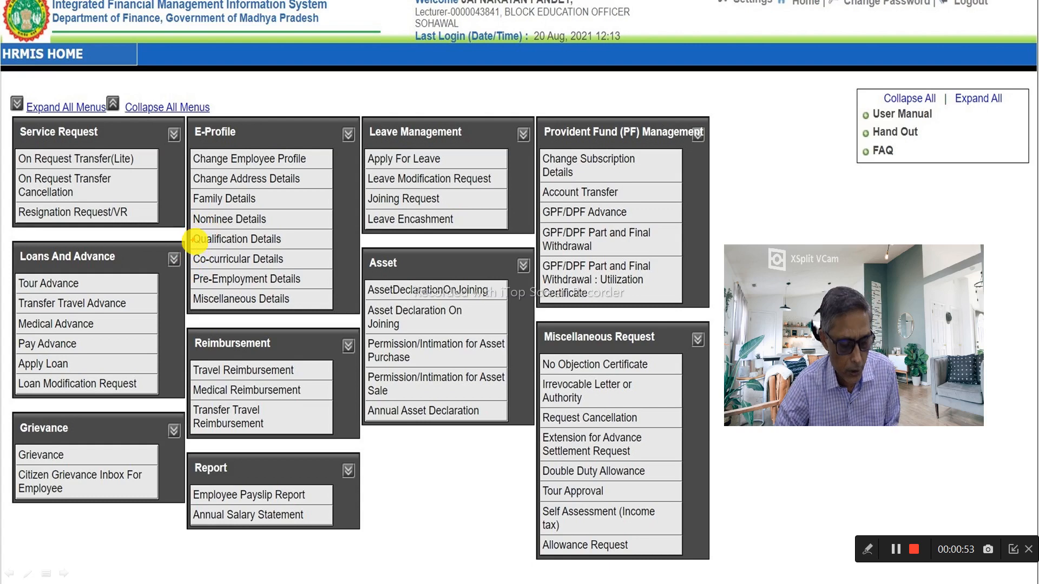
mouse_move(189, 232)
mouse_down()
mouse_move(229, 265)
mouse_move(321, 252)
mouse_up()
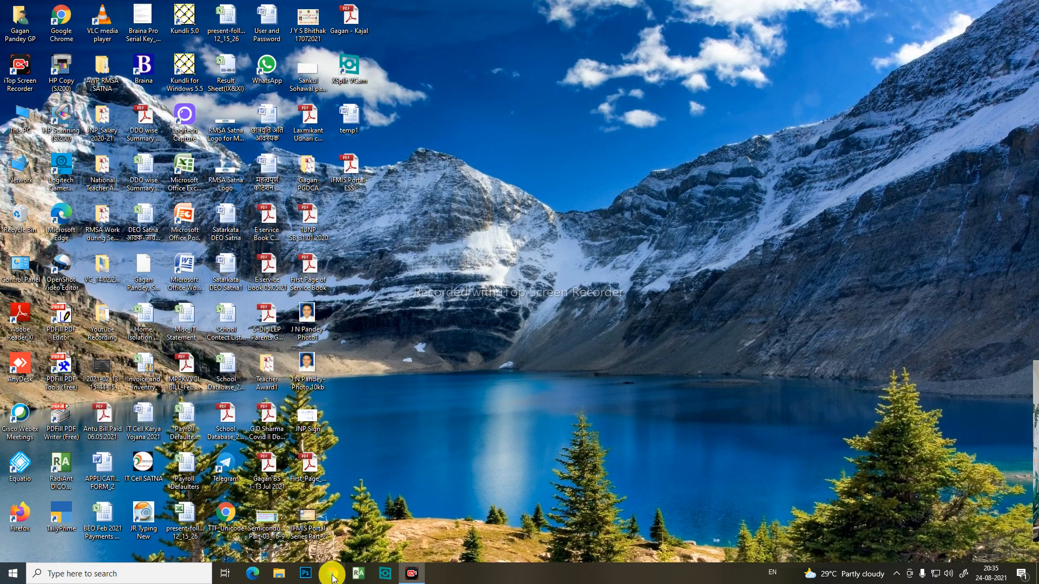
Step: Switch to Chrome, search for "ifmis mp treasury" and open the mptreasury.gov.in IFMS login page in a maximized window
click(333, 574)
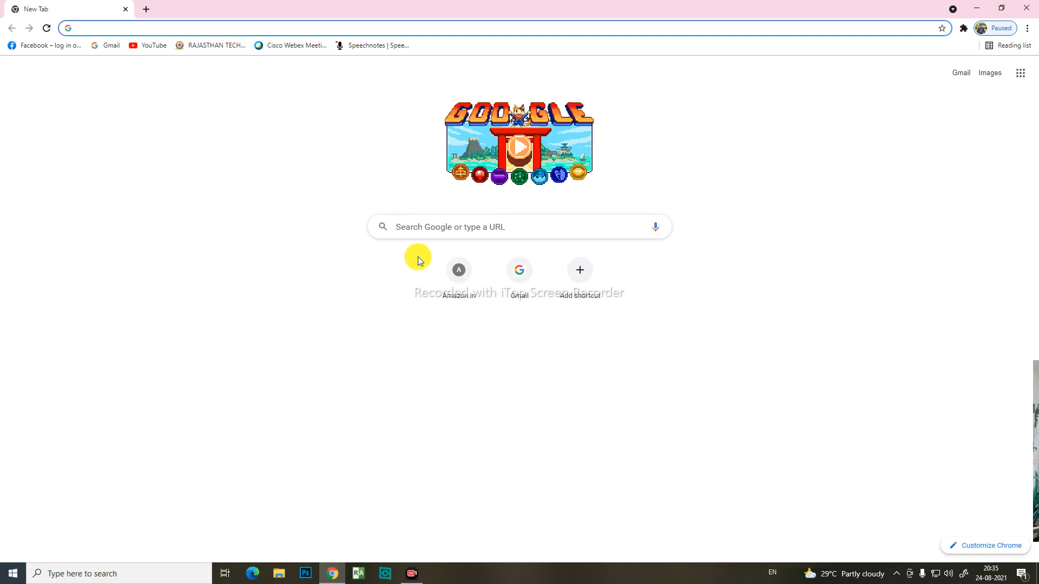
click(481, 227)
text(ifmi)
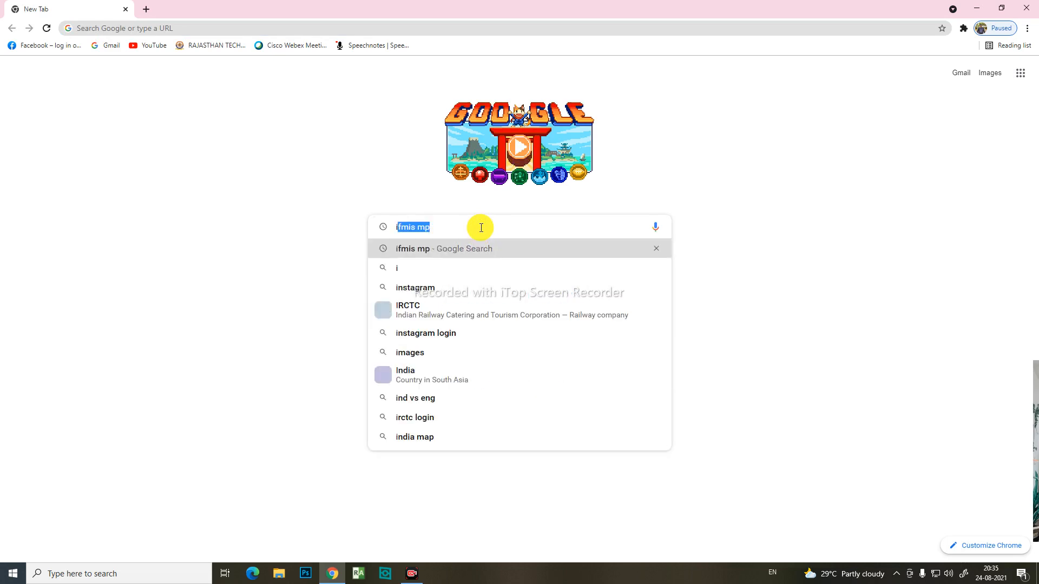
text(s)
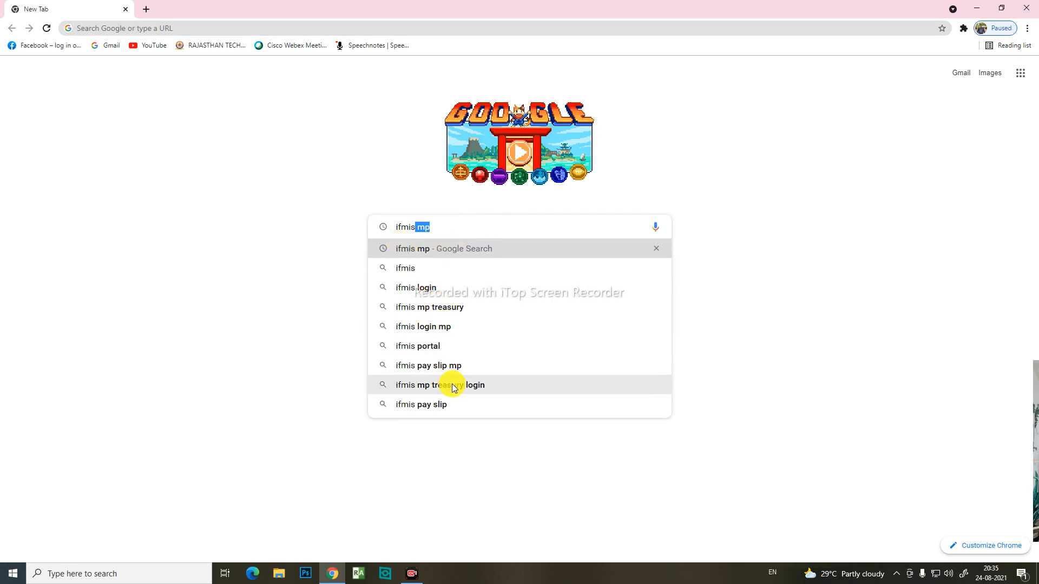
click(450, 314)
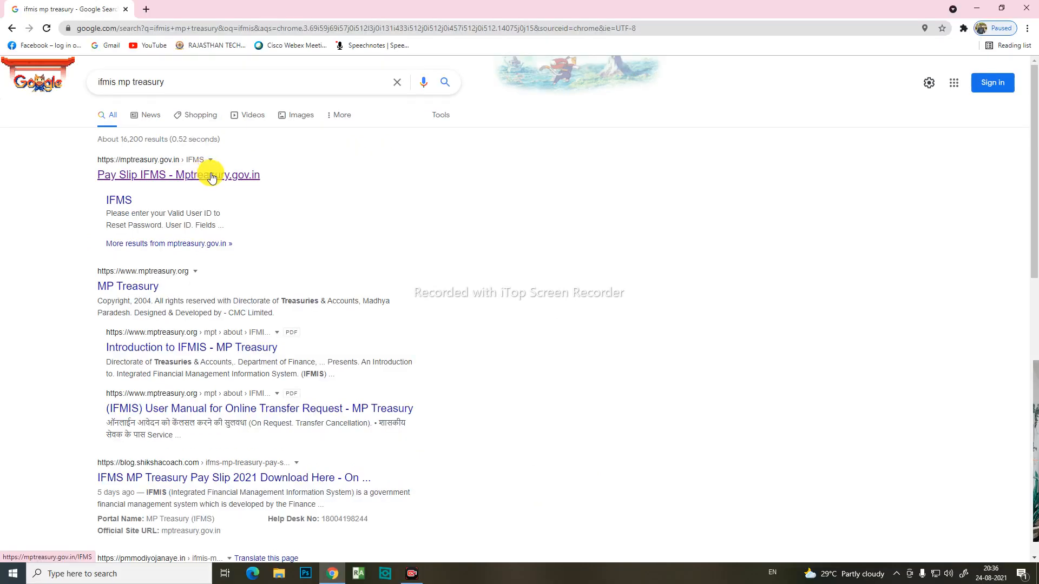
click(211, 176)
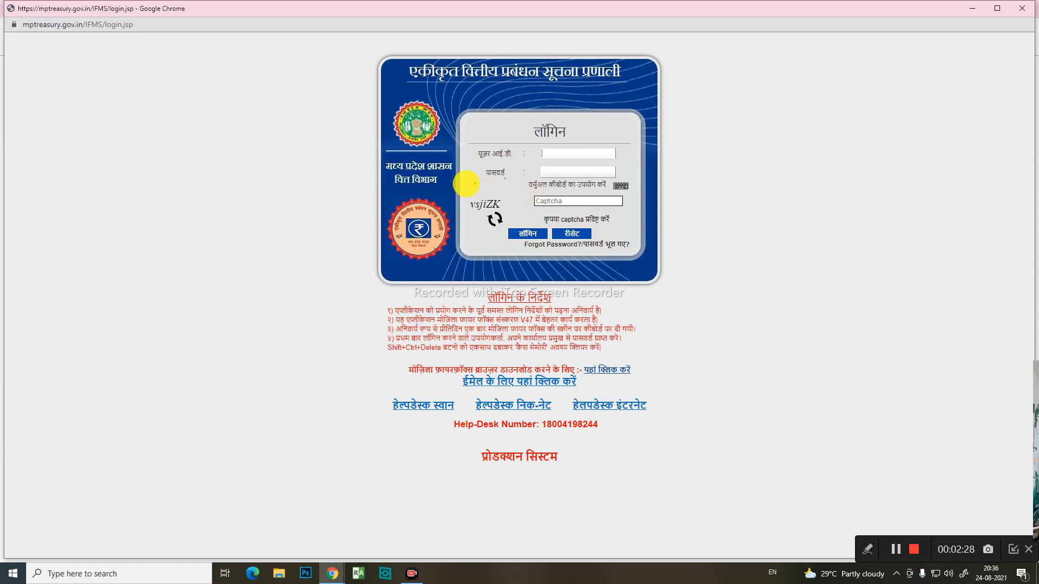
mouse_move(489, 126)
mouse_down()
mouse_move(640, 302)
mouse_move(637, 238)
mouse_up()
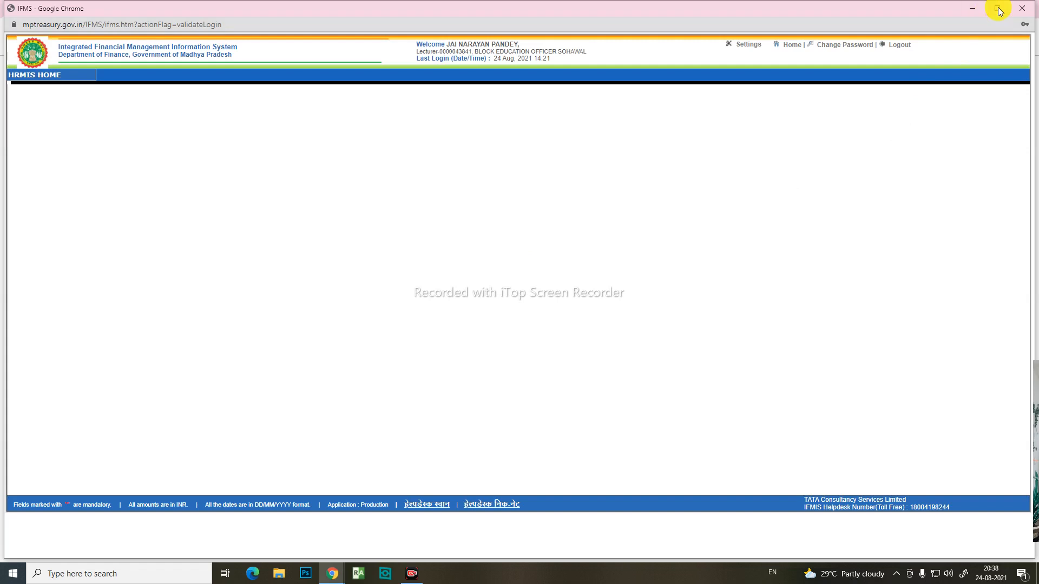
click(998, 9)
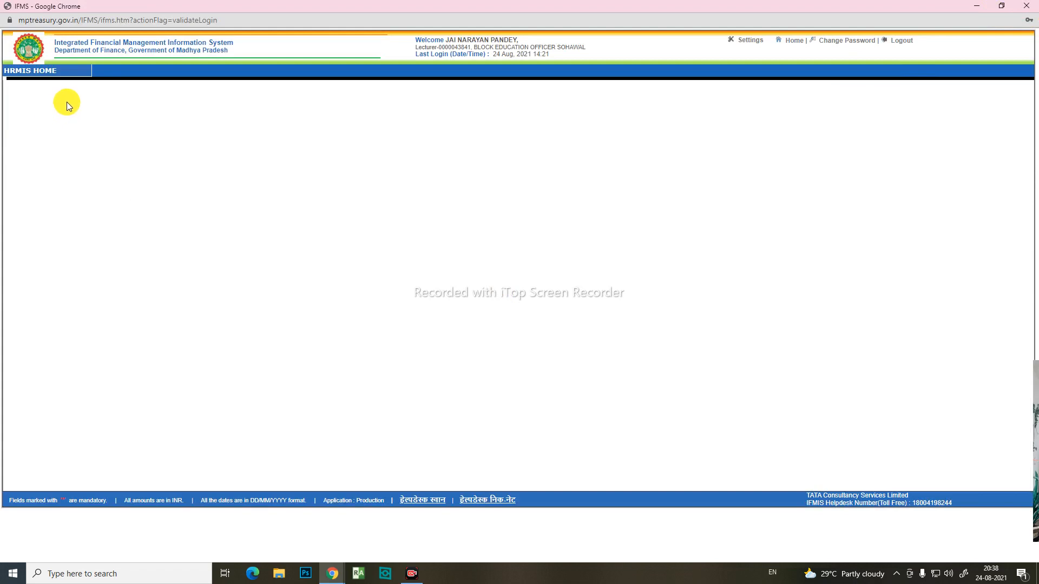
Step: Show the HRMIS Home service menus at a larger zoom and open the Qualification Details form under E-Profile
mouse_move(49, 72)
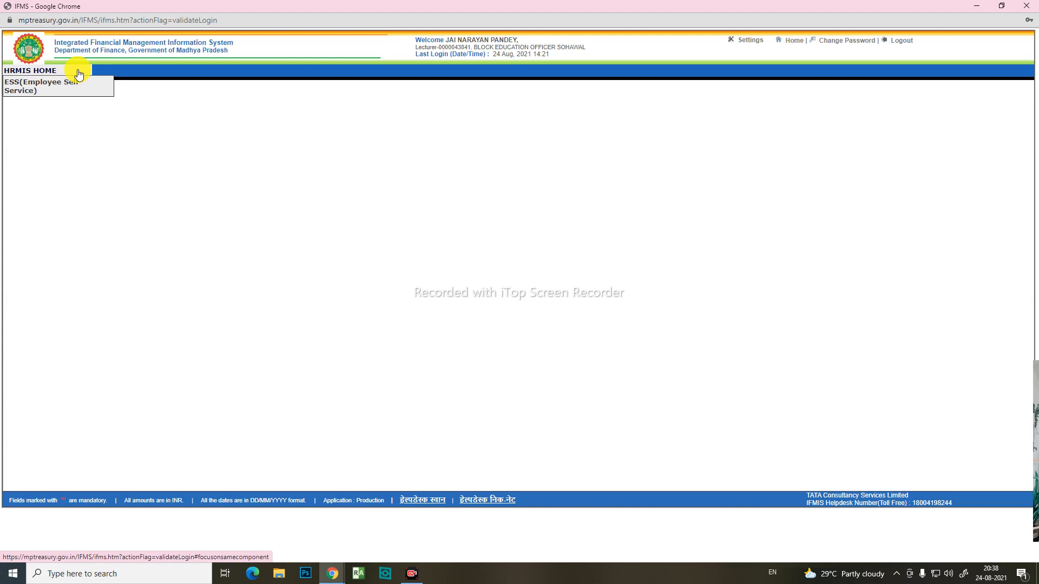
click(75, 71)
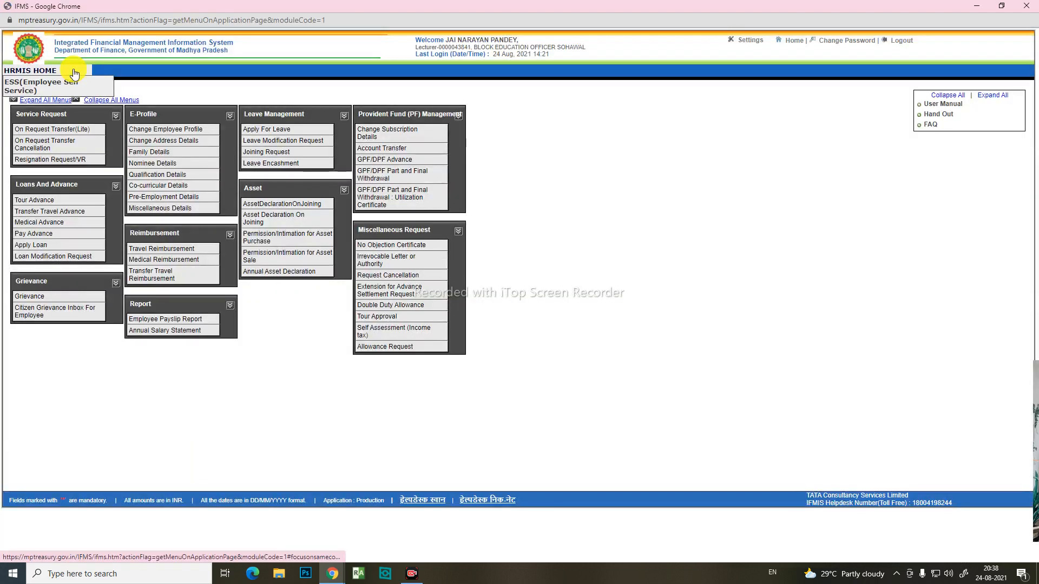
key(ctrl+plus)
key(ctrl+plus)
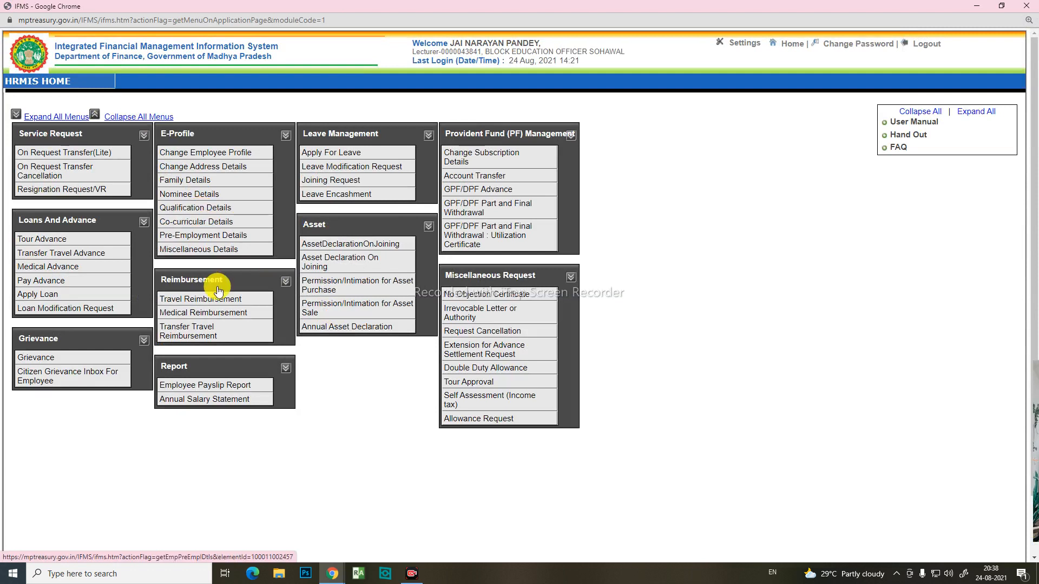
click(219, 210)
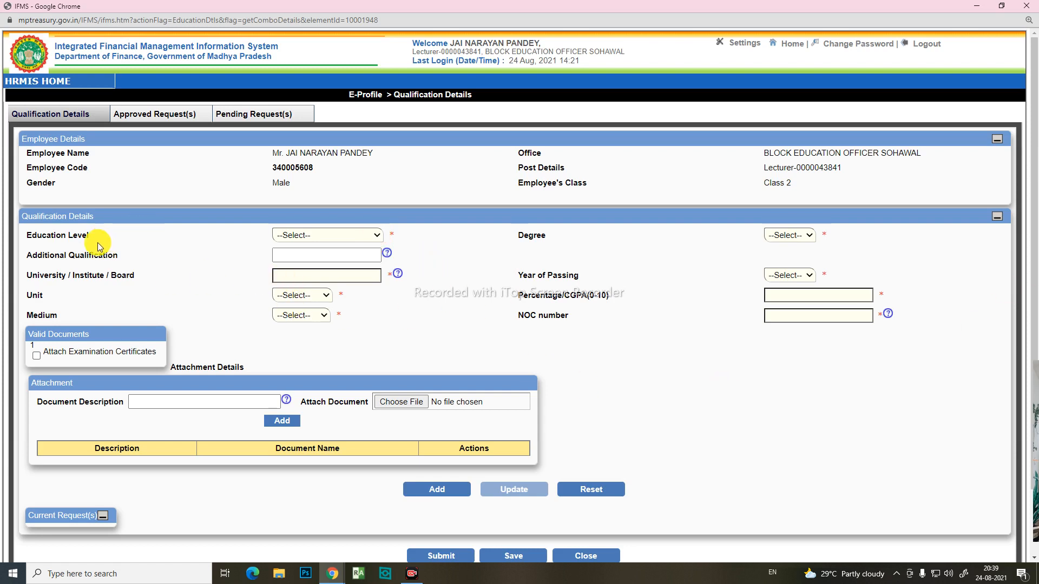
drag(33, 236, 90, 237)
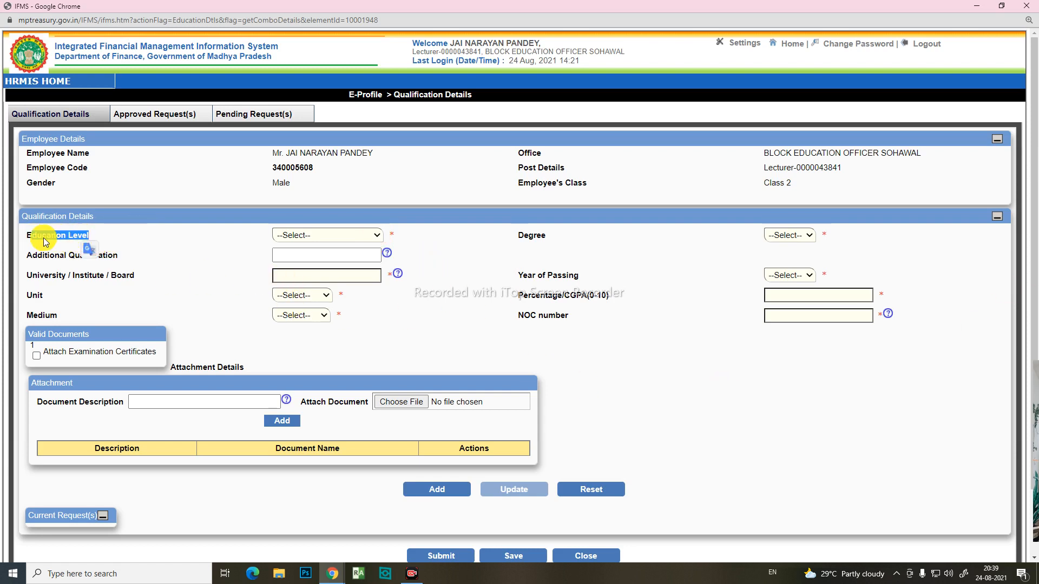
drag(26, 236, 63, 237)
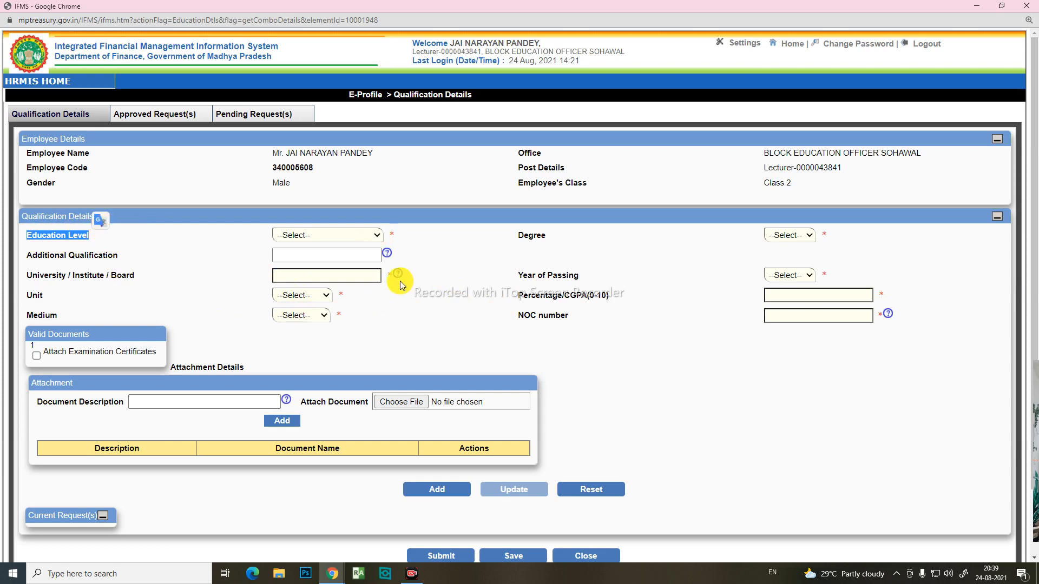
click(377, 236)
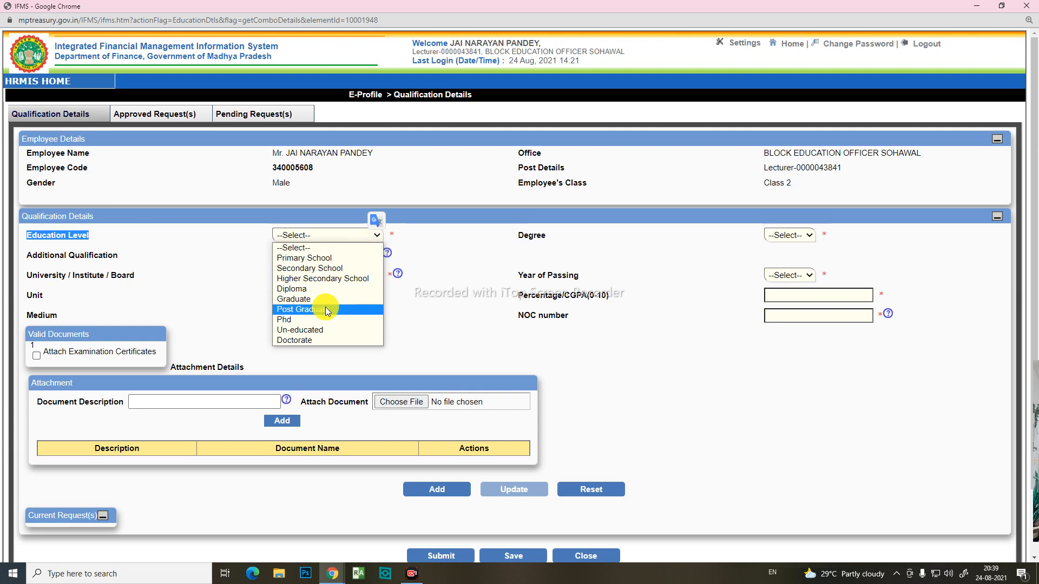
click(430, 298)
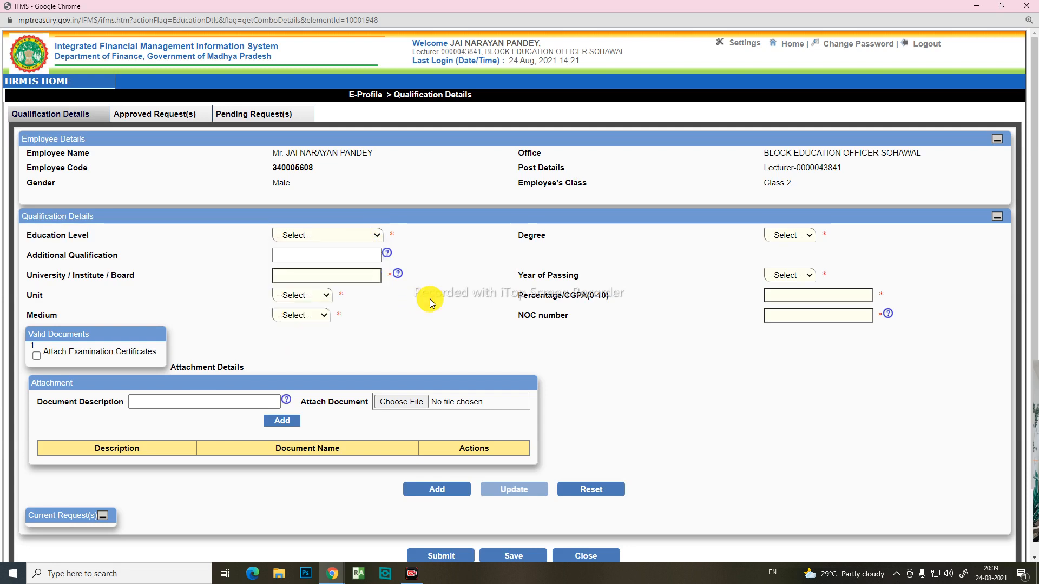
click(376, 236)
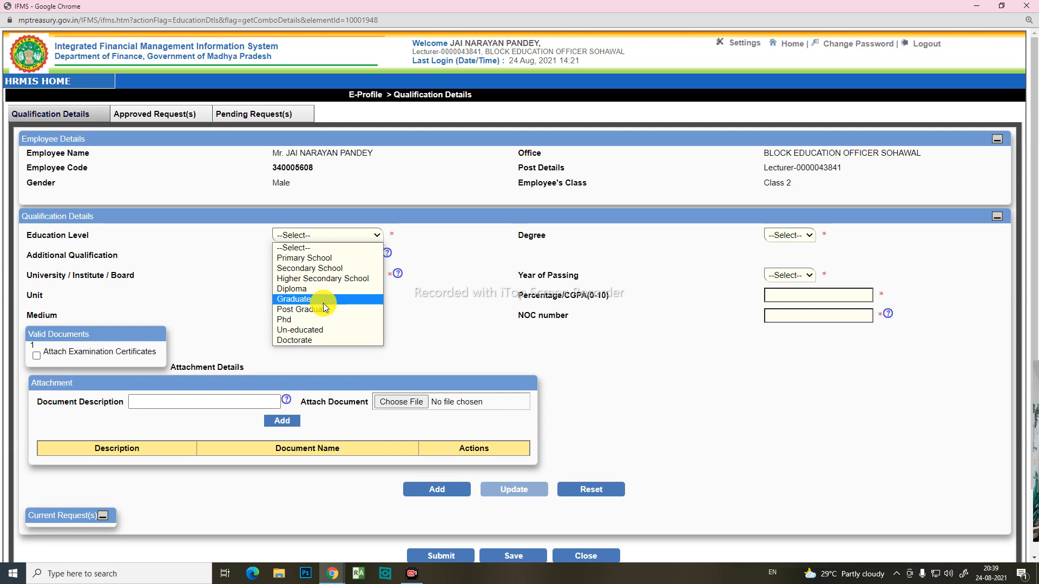
click(475, 294)
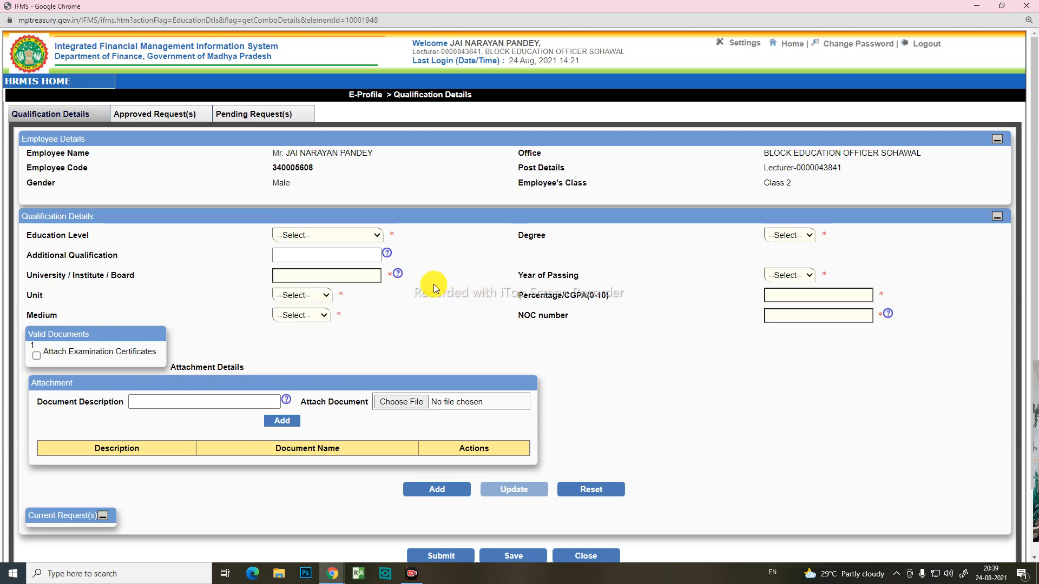
Step: Set the education level to Post Graduate and the degree to M.Sc. in the qualification form
click(378, 236)
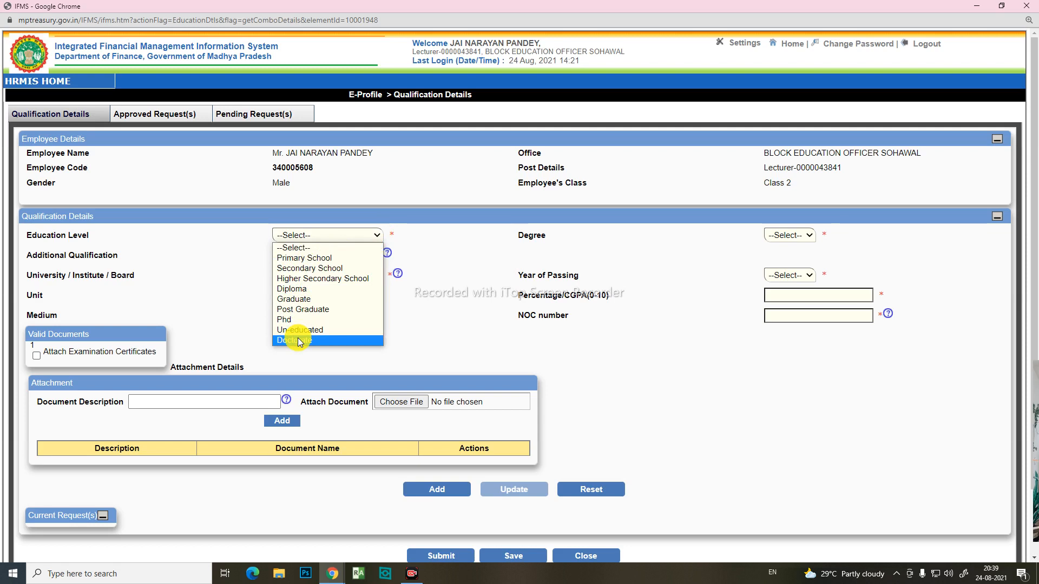
click(312, 312)
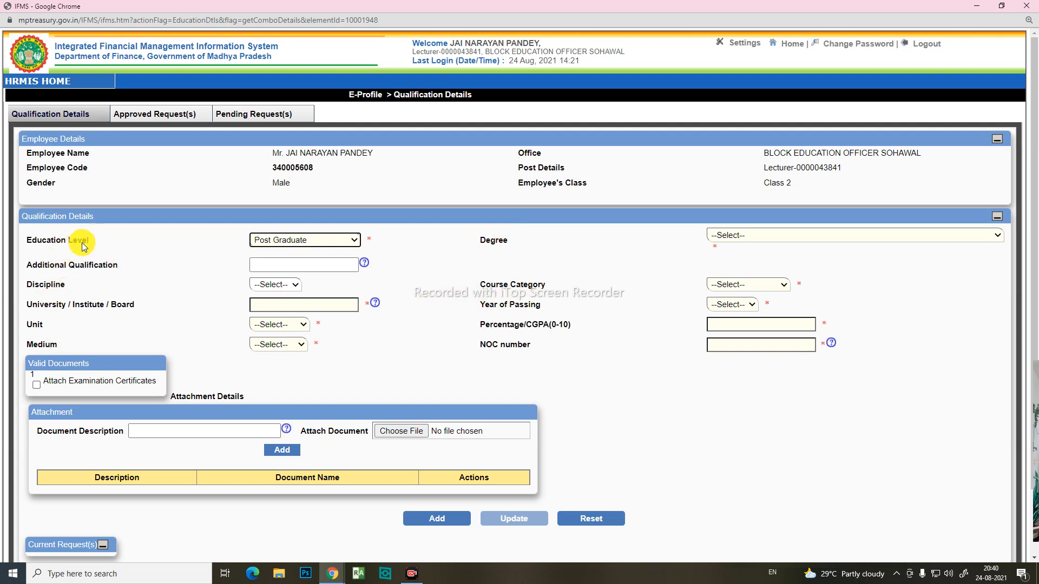
click(355, 241)
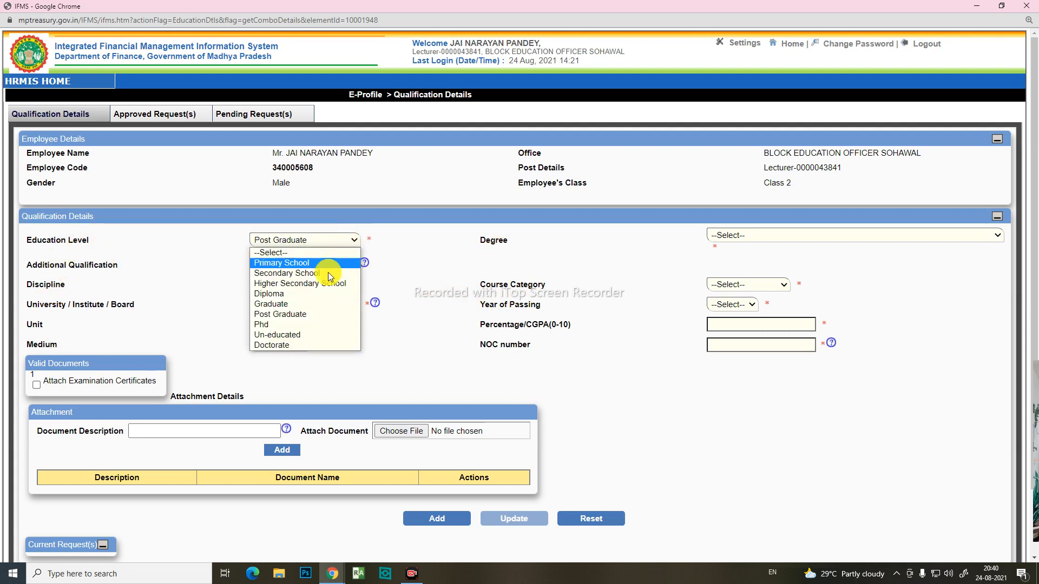
click(301, 313)
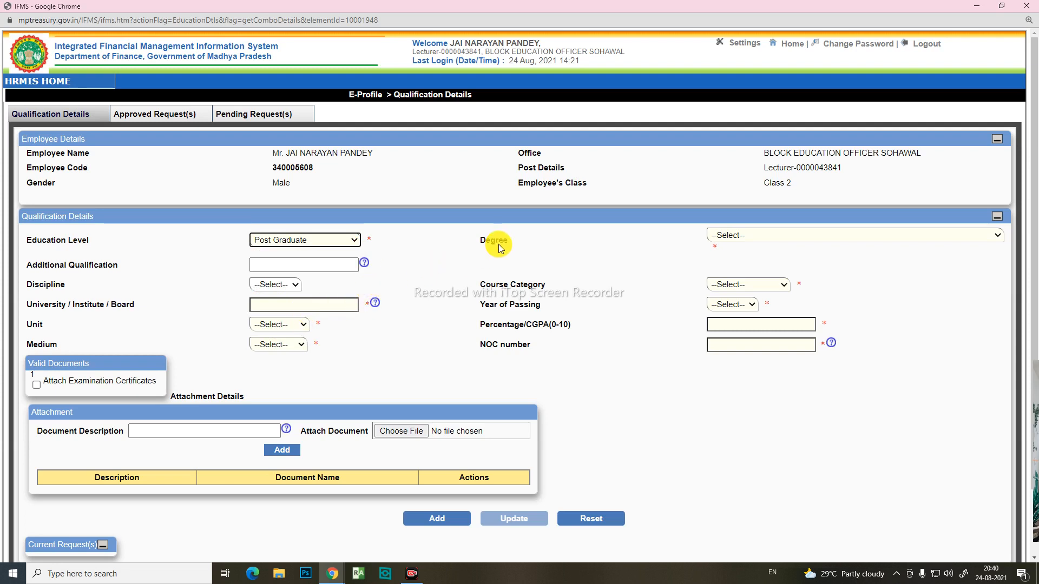
click(998, 235)
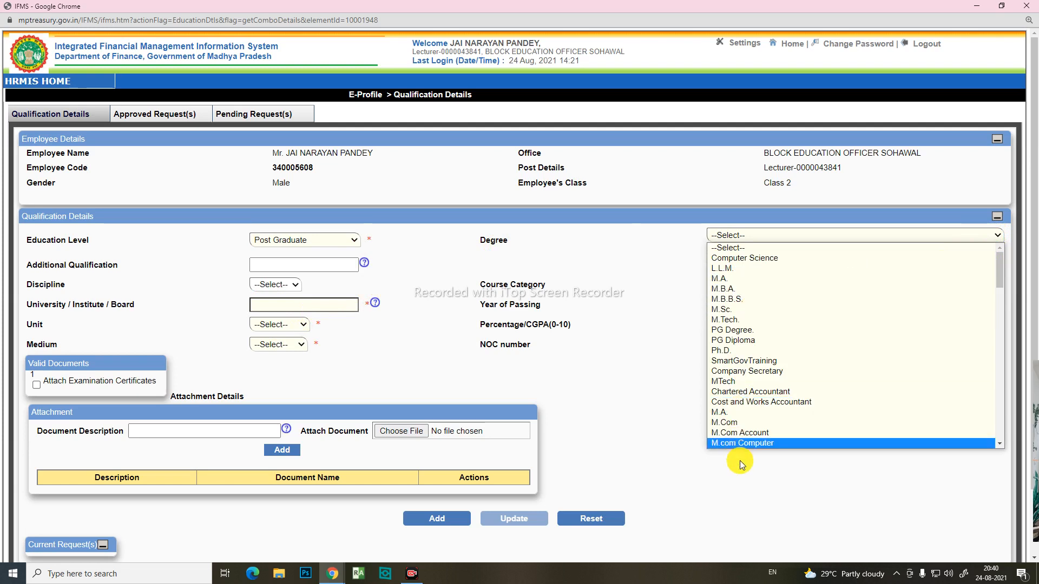
scroll(740, 415, down, 1)
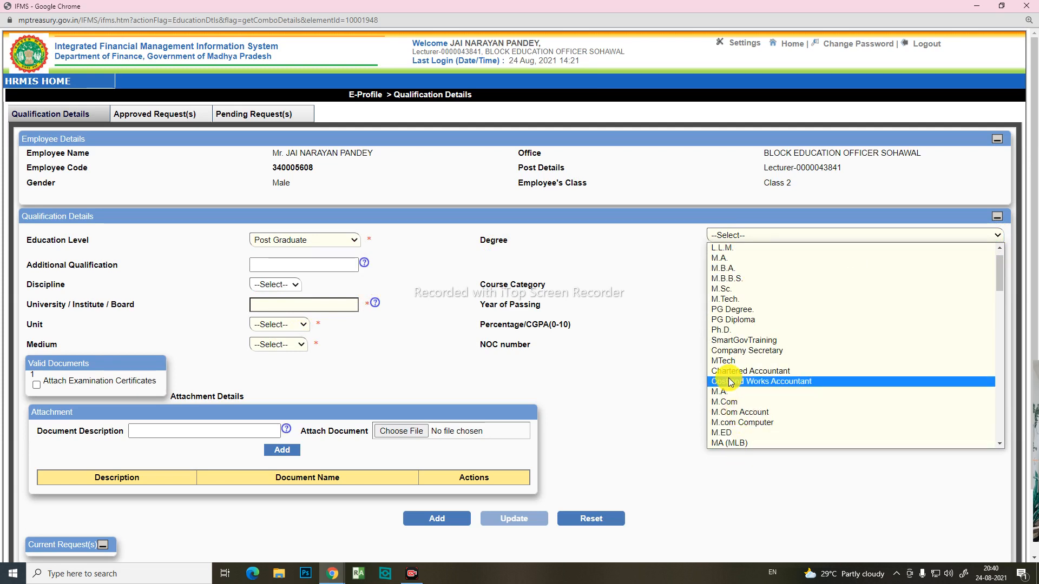
click(720, 288)
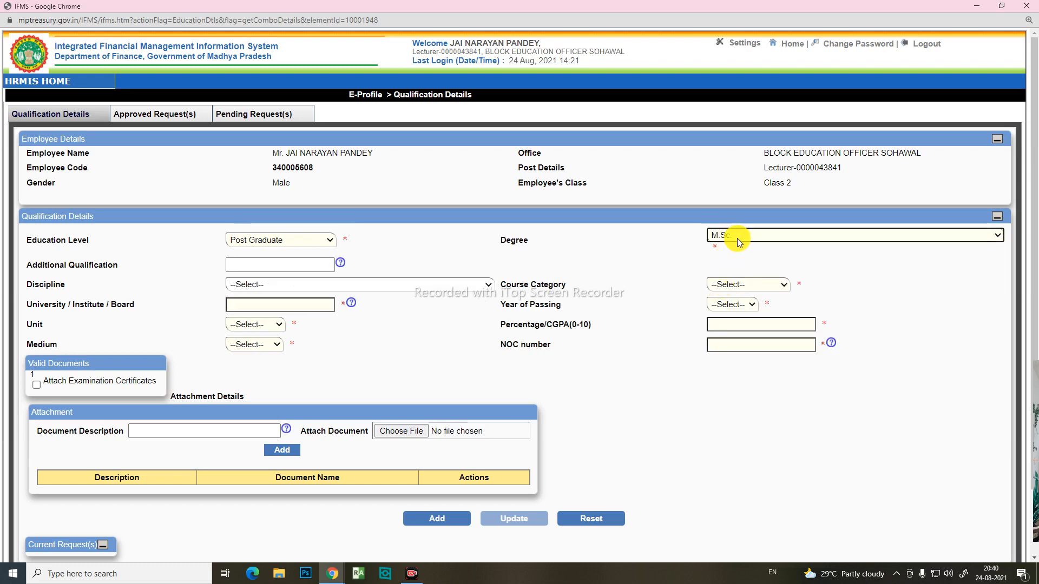
Step: Enter PGDCA as the additional qualification and choose M.Sc (Physics) as the discipline
click(233, 265)
click(435, 254)
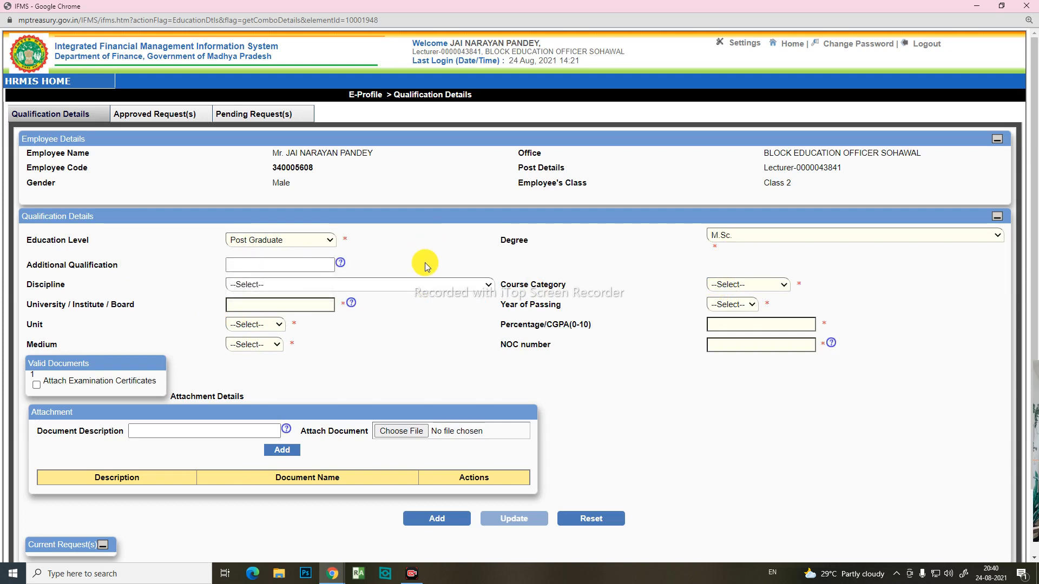
click(317, 266)
click(257, 285)
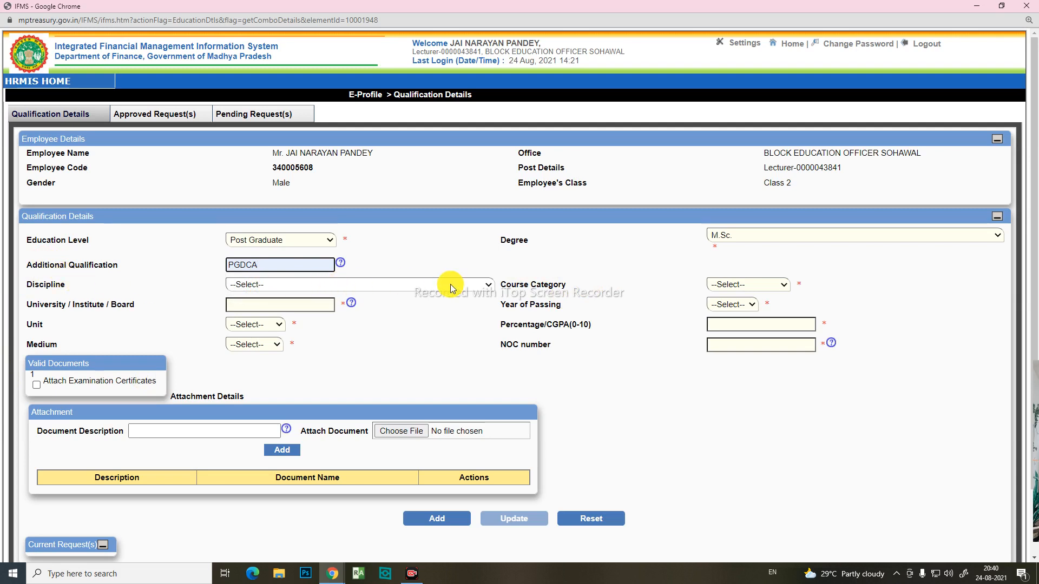
click(488, 285)
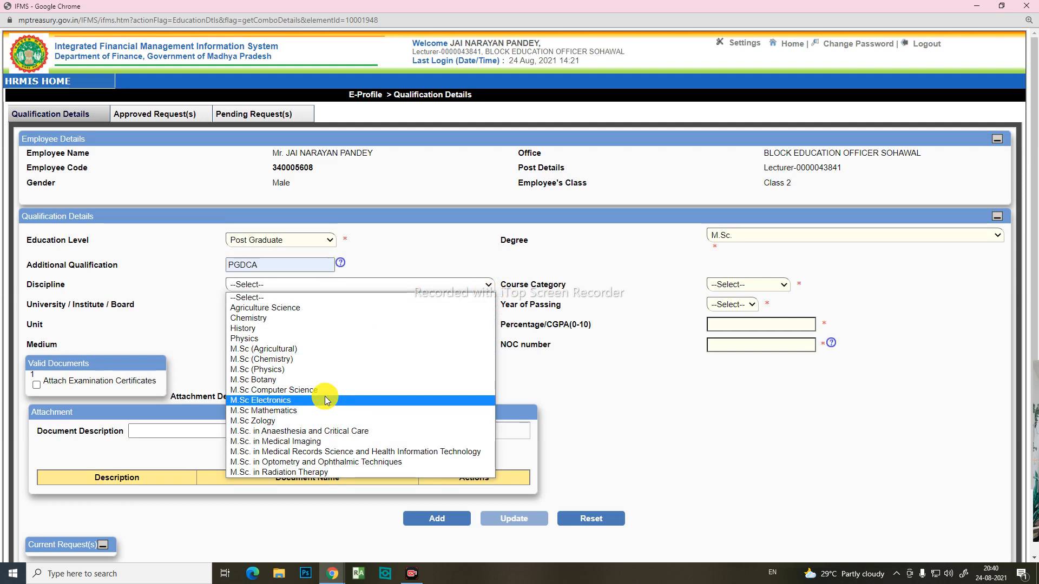
click(270, 372)
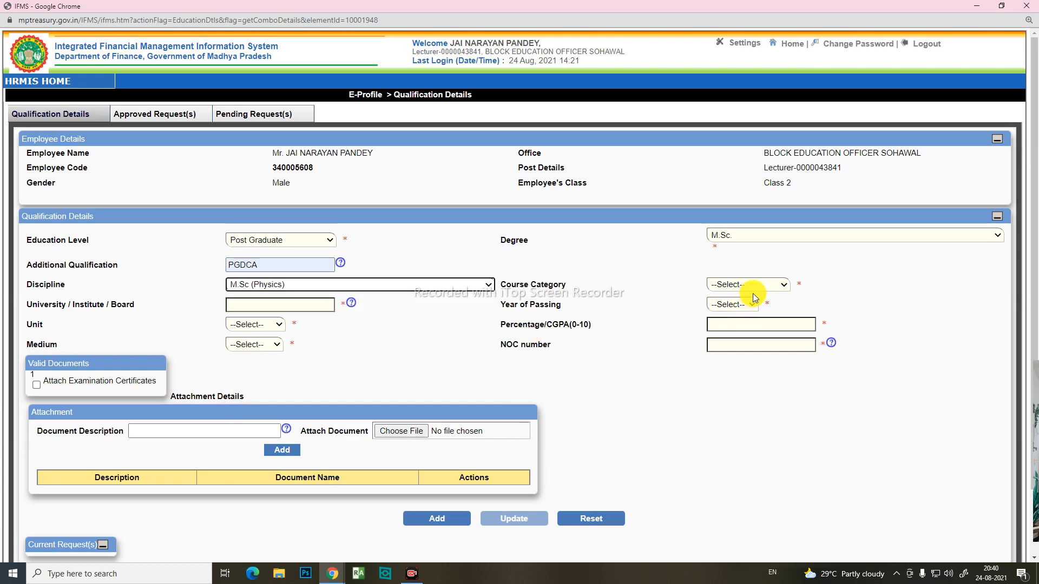
Step: Set the course category of the M.Sc. qualification to Regular
click(784, 286)
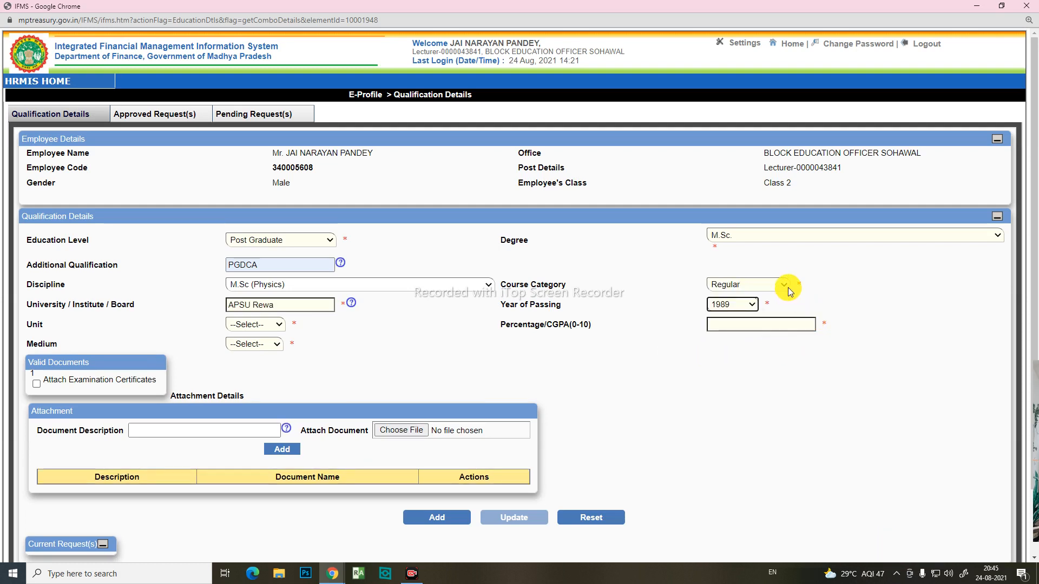
click(785, 286)
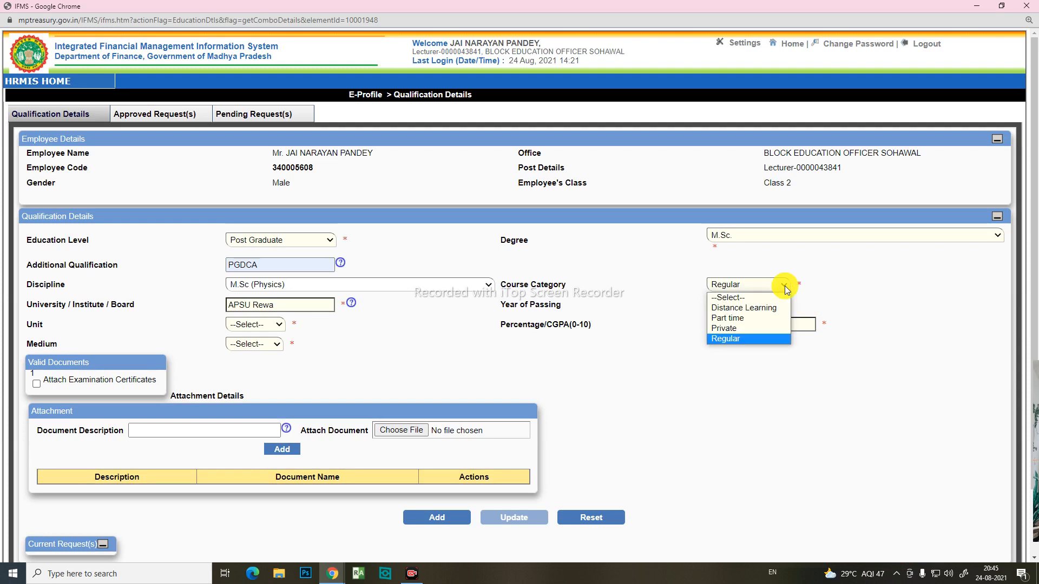
click(758, 338)
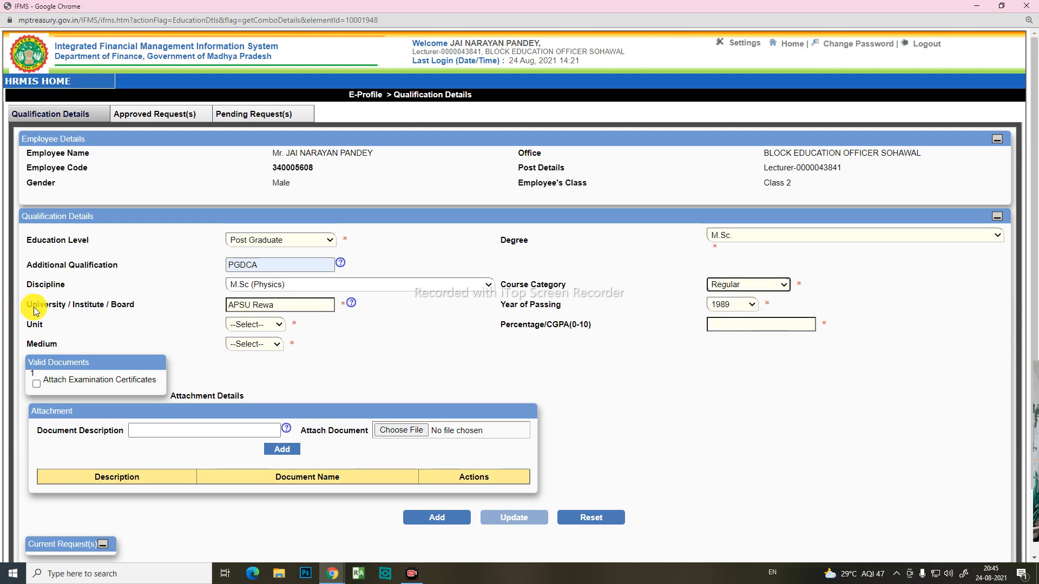
Step: Check the APSU Rewa university entry and choose 1989 as the year of passing
drag(314, 306, 209, 303)
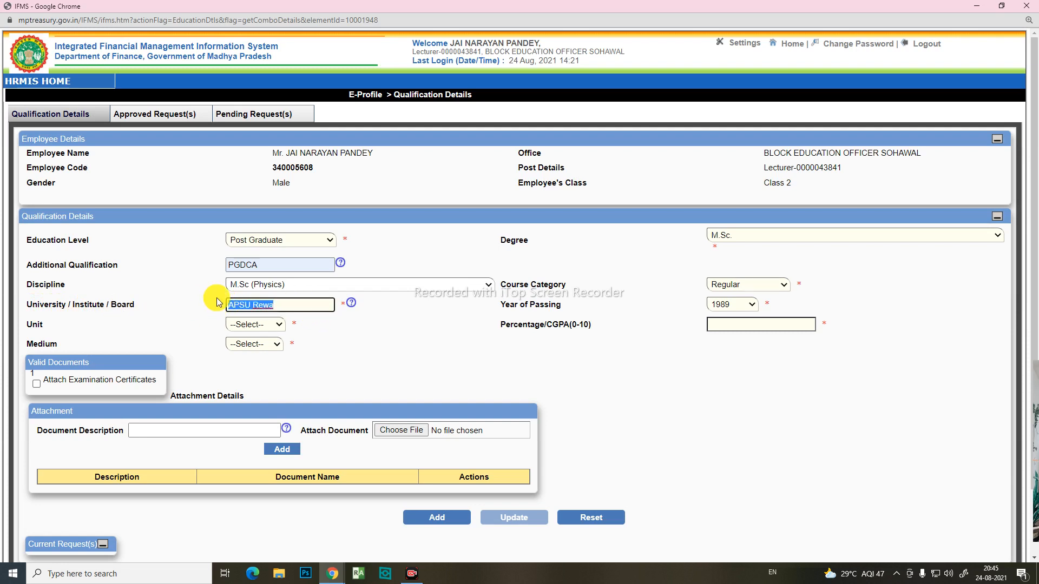
click(290, 310)
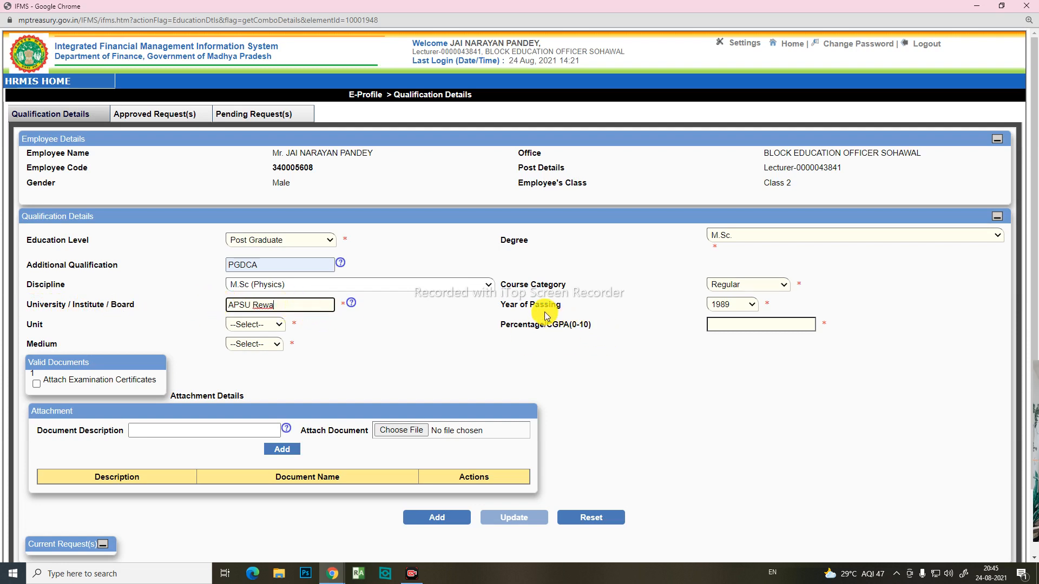
click(753, 305)
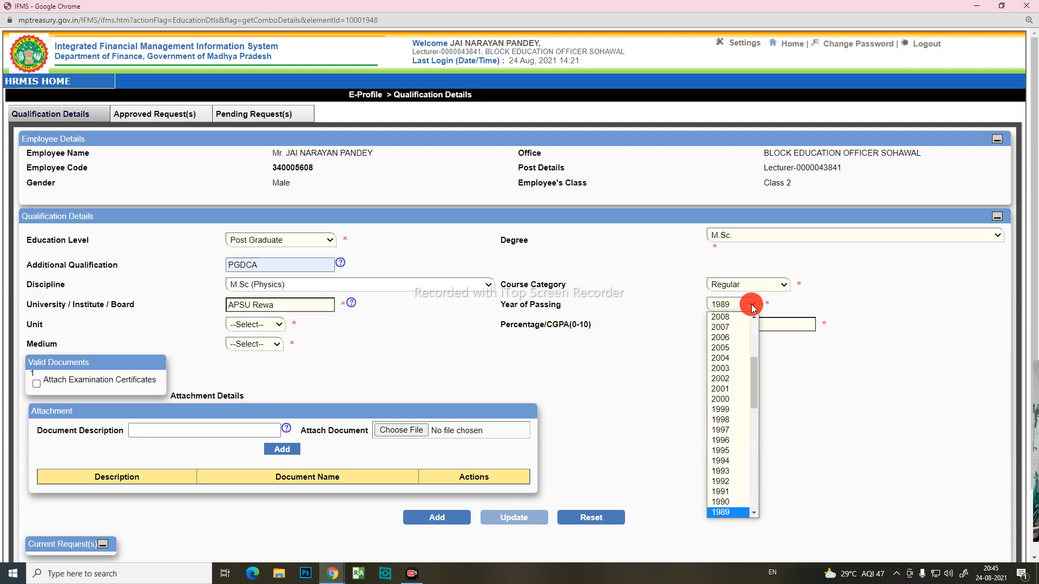
drag(752, 378, 755, 415)
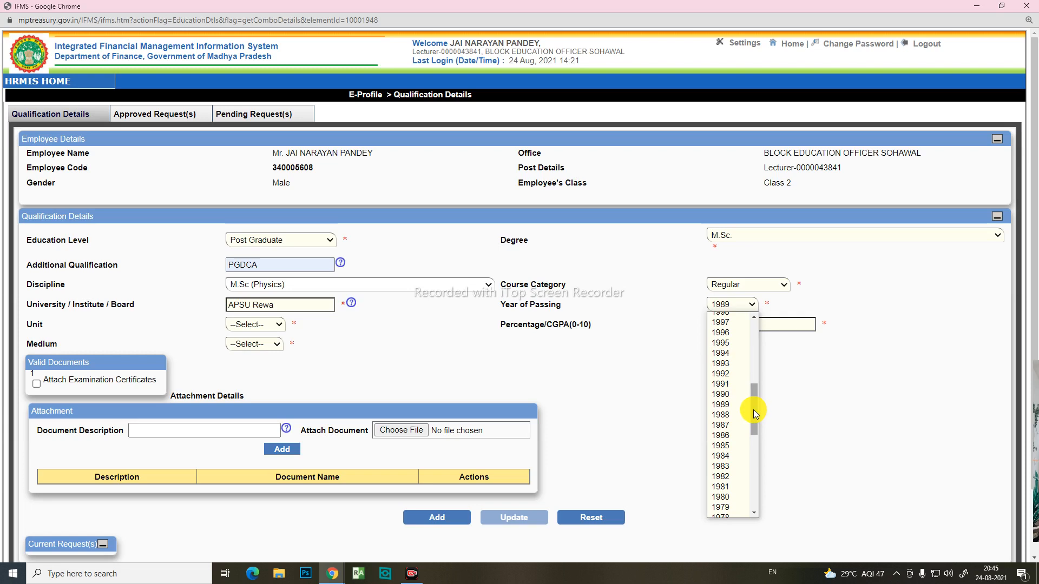
click(725, 404)
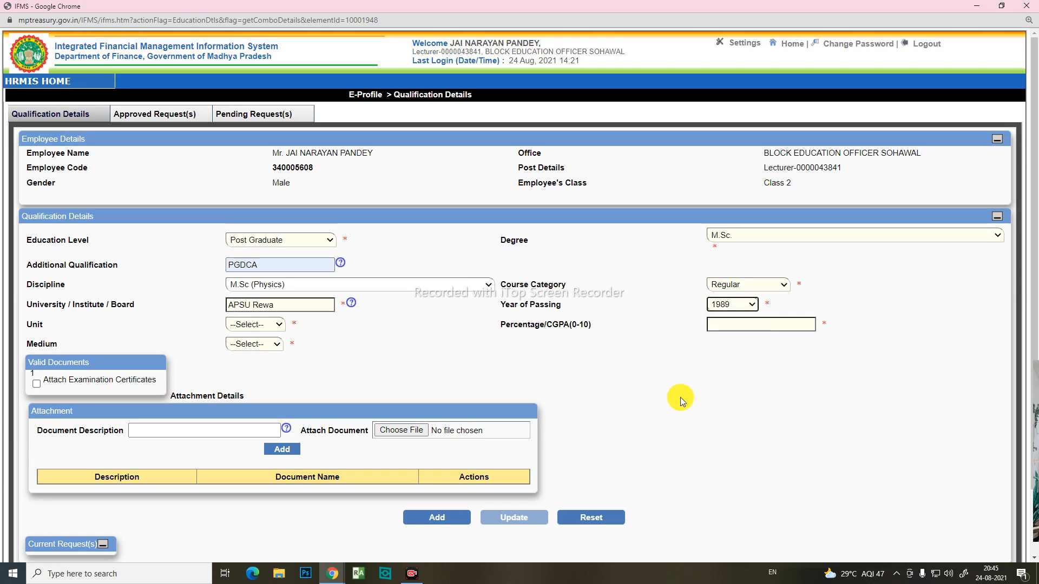
Step: Set the marks unit of the M.Sc. qualification to Percentage
click(279, 326)
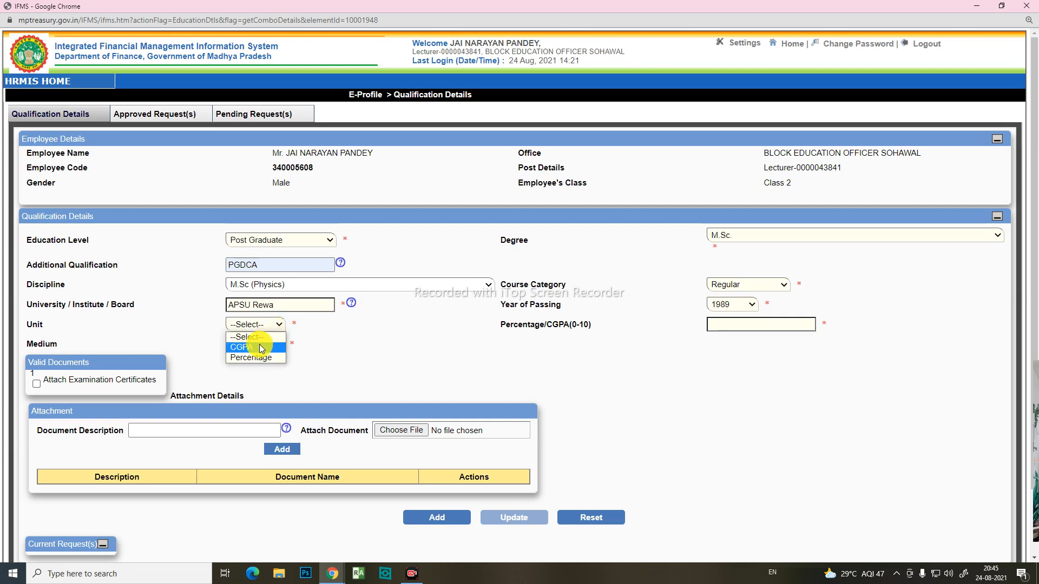
click(393, 364)
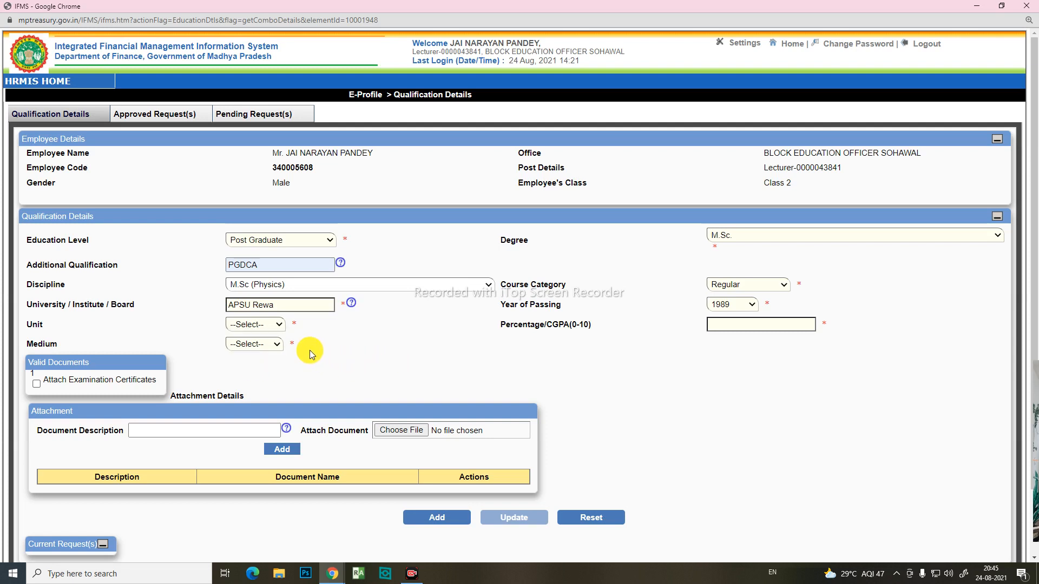
click(281, 326)
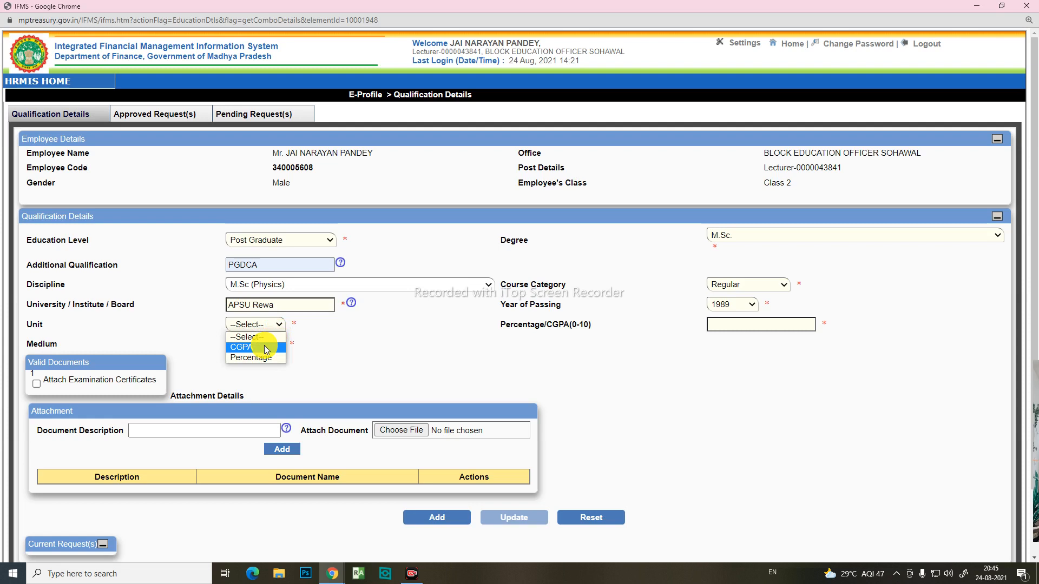
click(264, 359)
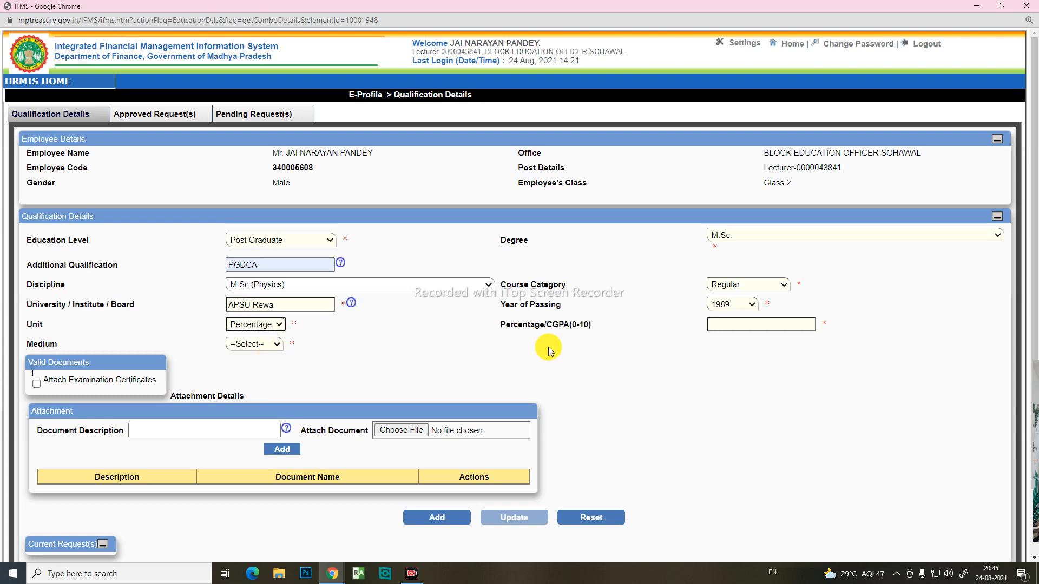
click(784, 324)
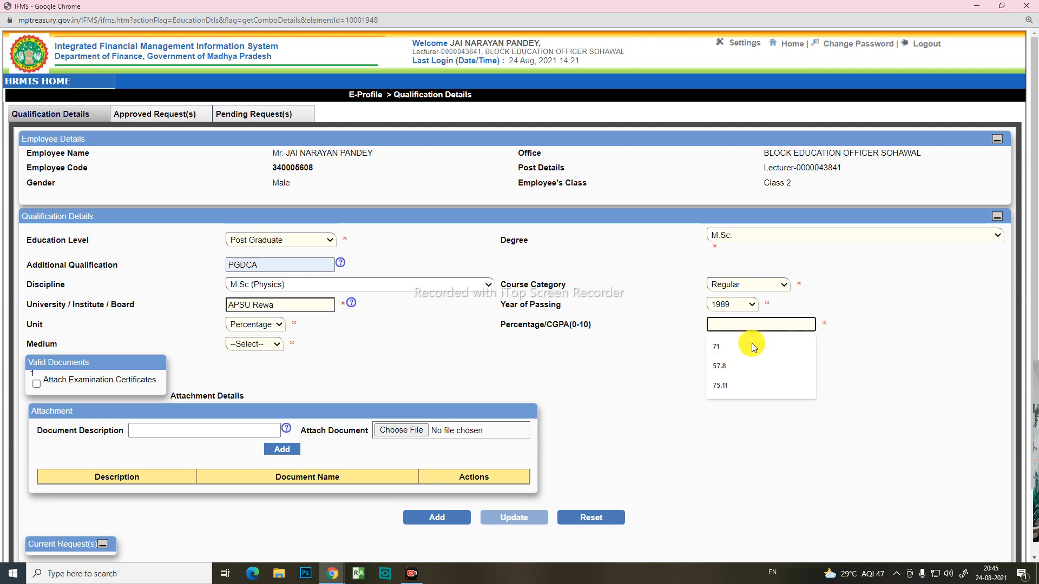
click(725, 386)
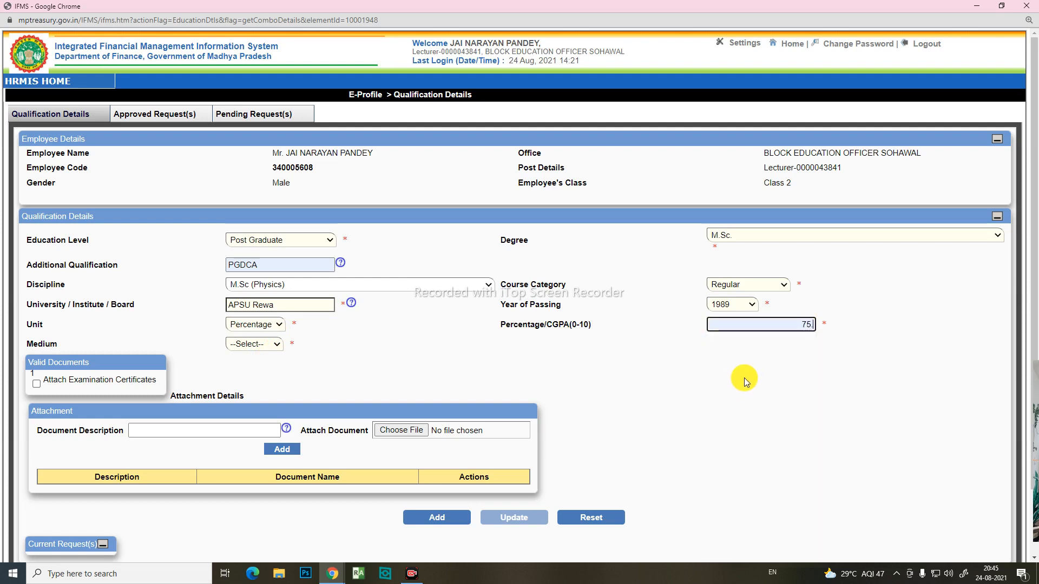
key(BackSpace)
key(BackSpace)
key(BackSpace)
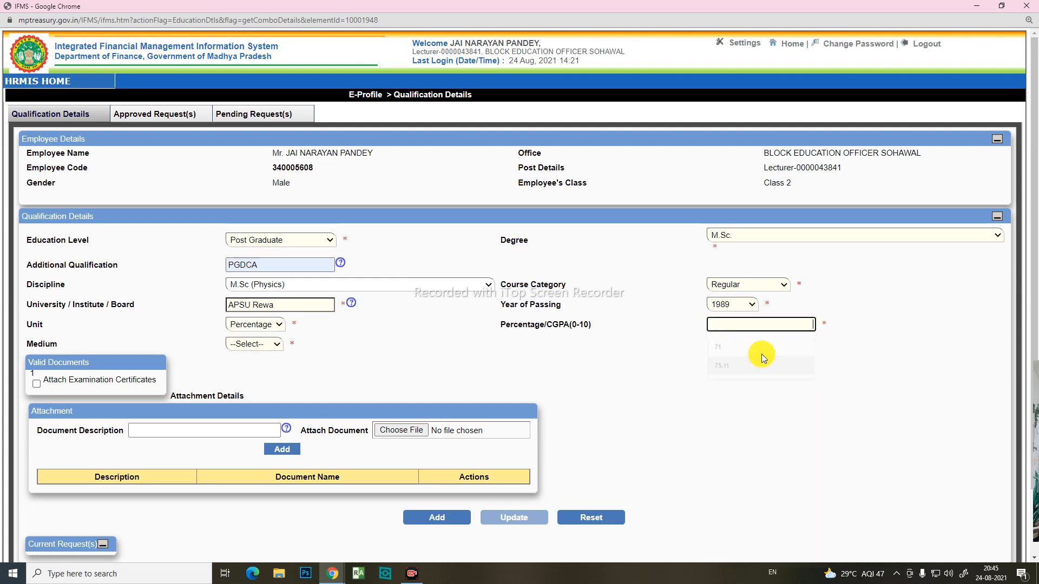
click(738, 327)
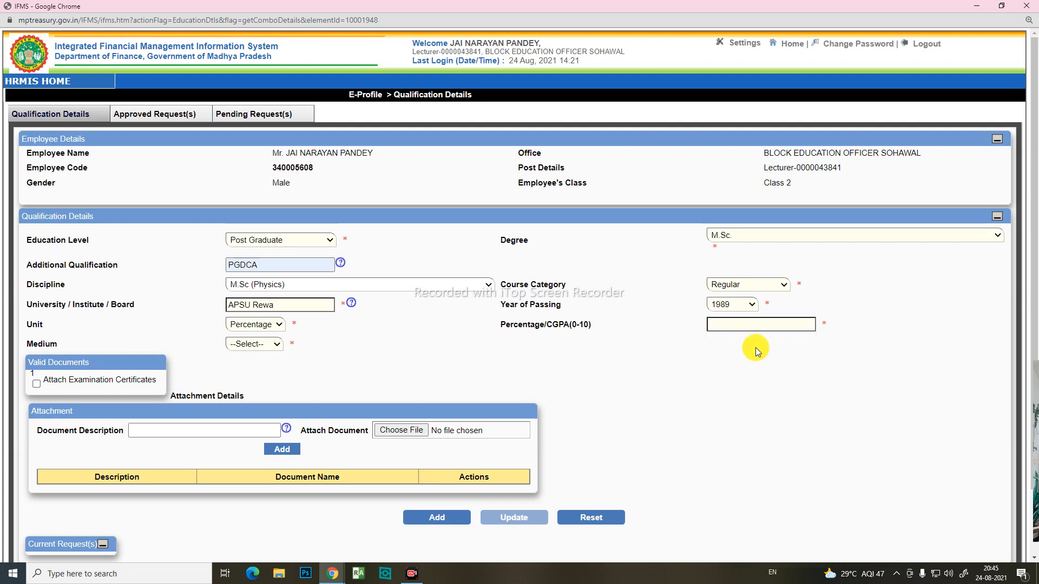
drag(697, 317, 816, 329)
click(792, 319)
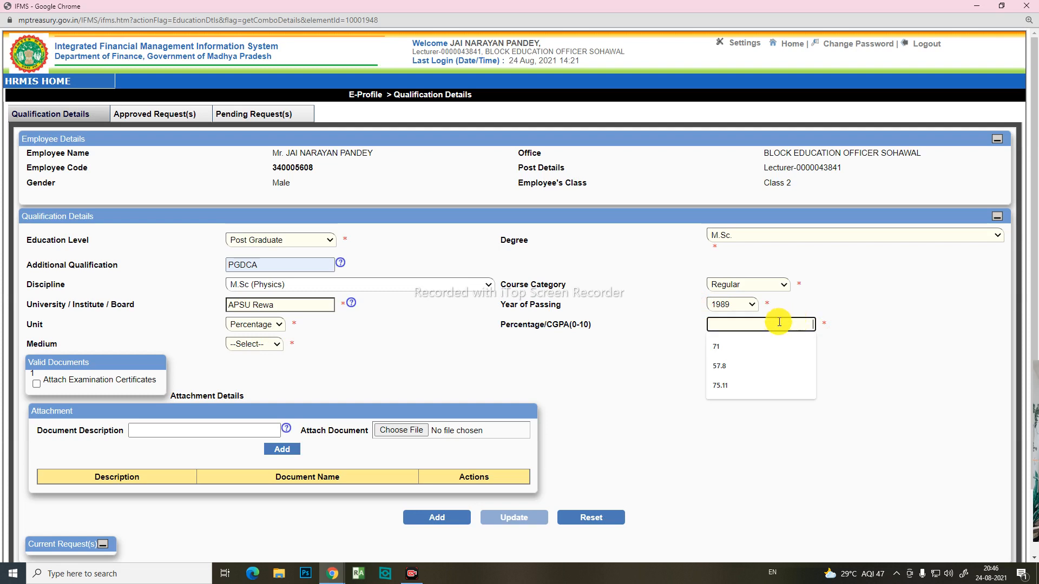
click(876, 364)
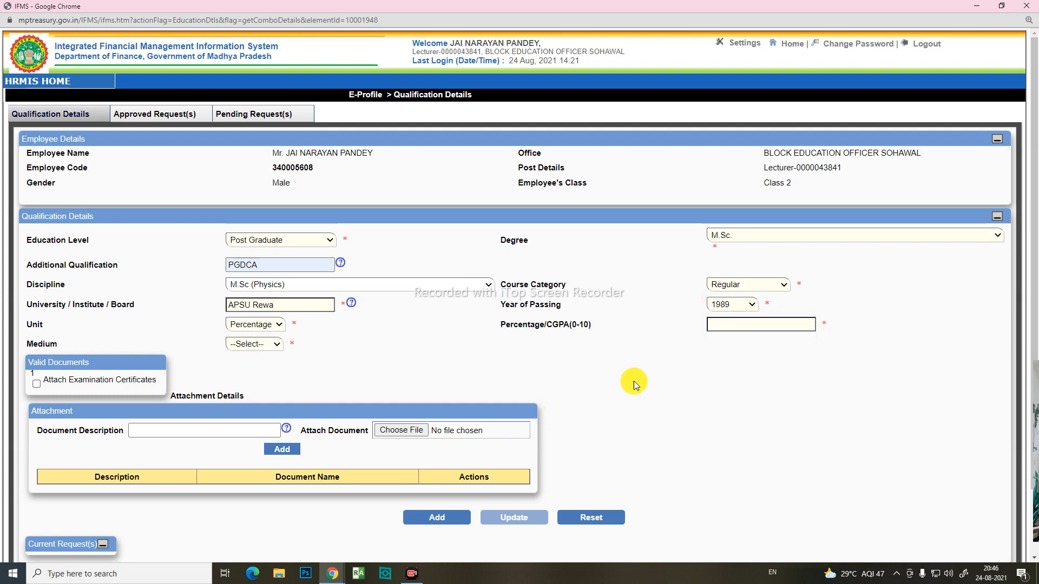
Step: Enter 75 as the percentage and choose Hindi as the medium of the qualification
click(755, 331)
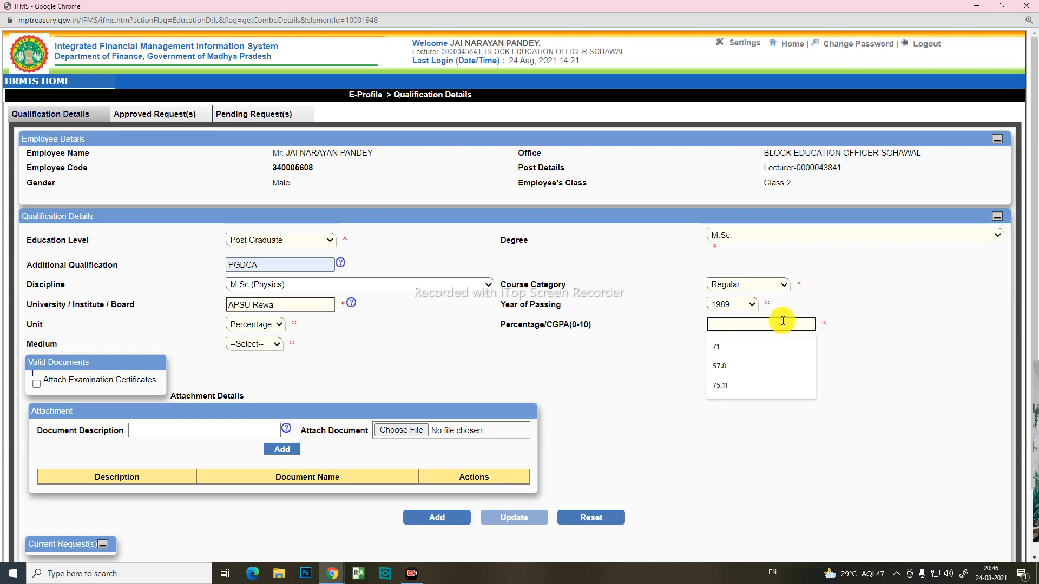
text(75)
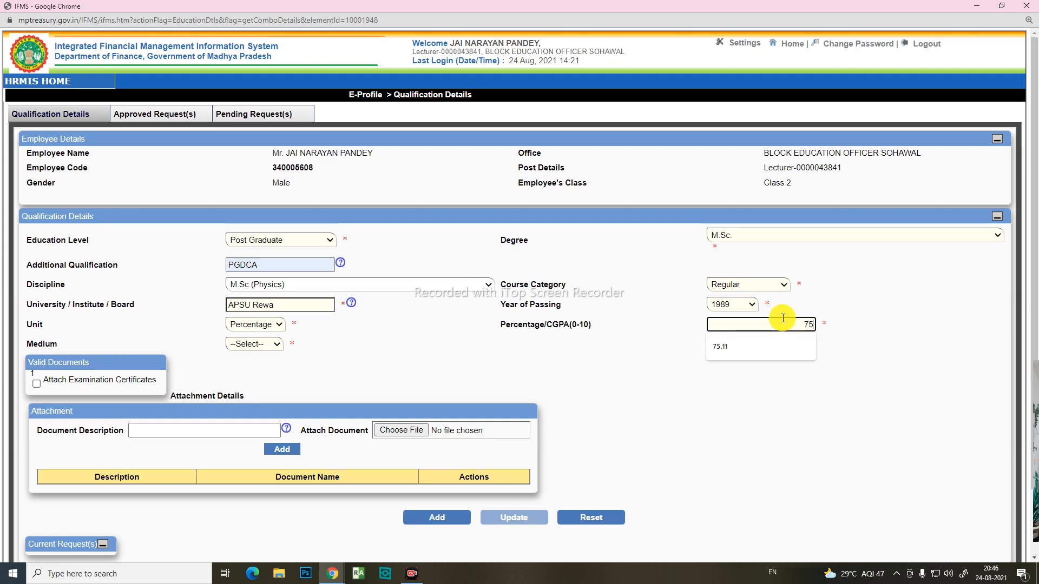
click(277, 346)
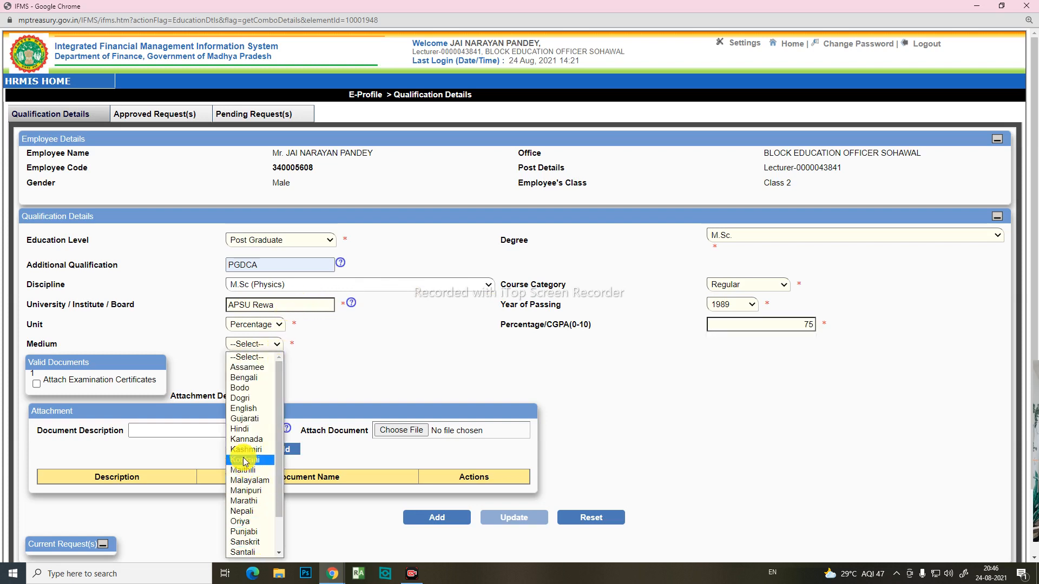
click(239, 427)
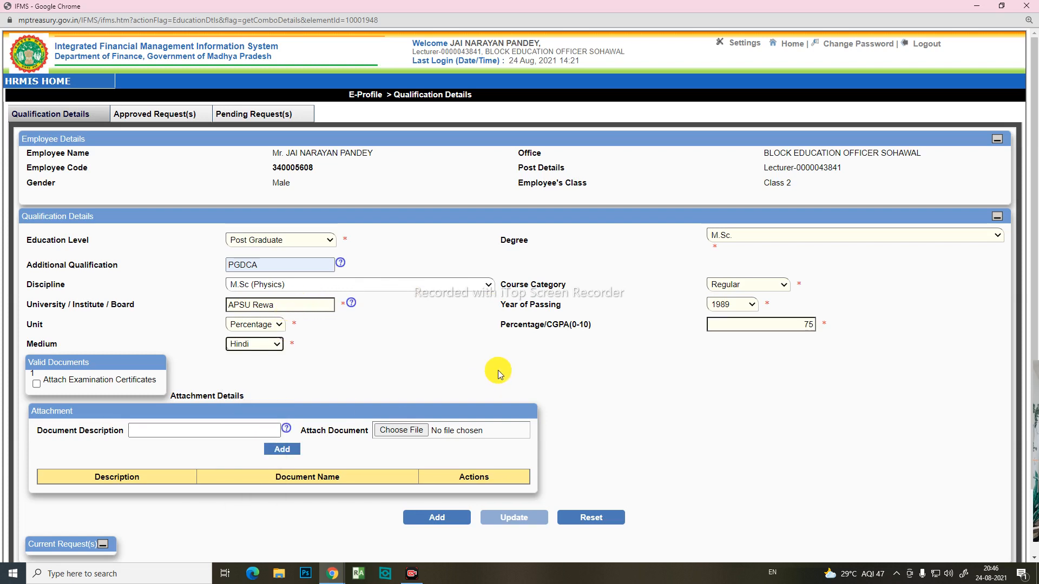
Step: Review the certificate attachment section and the university and discipline entered for the qualification
scroll(497, 373, down, 2)
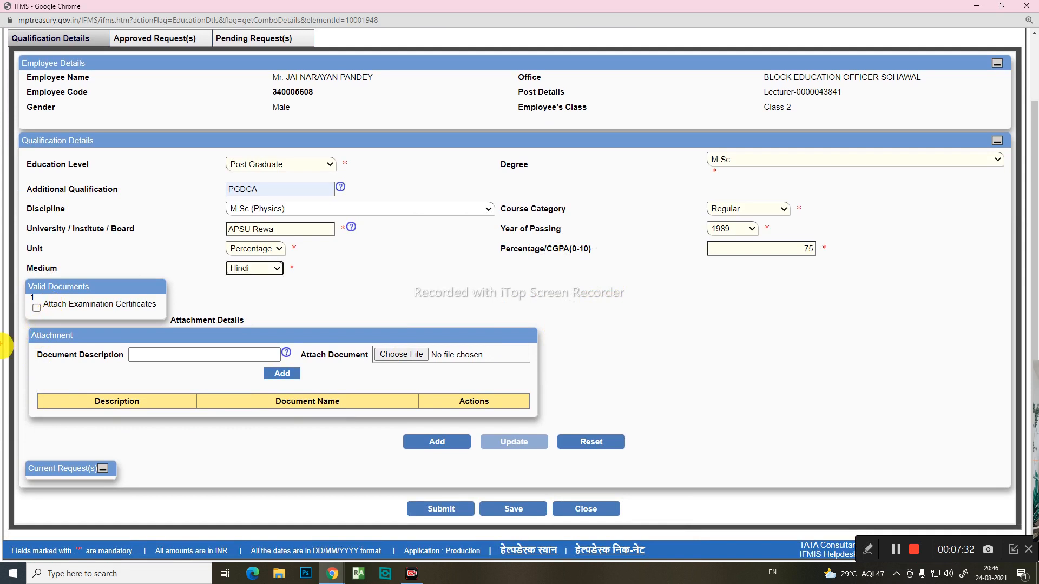
mouse_move(20, 282)
mouse_down()
mouse_move(52, 354)
mouse_move(310, 450)
mouse_move(594, 441)
mouse_move(577, 427)
mouse_up()
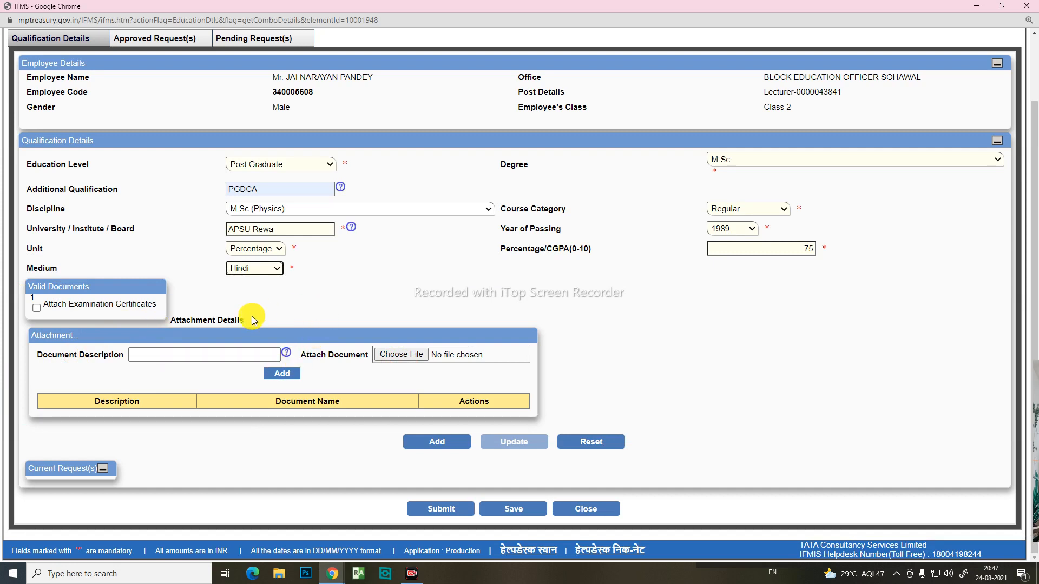
click(36, 308)
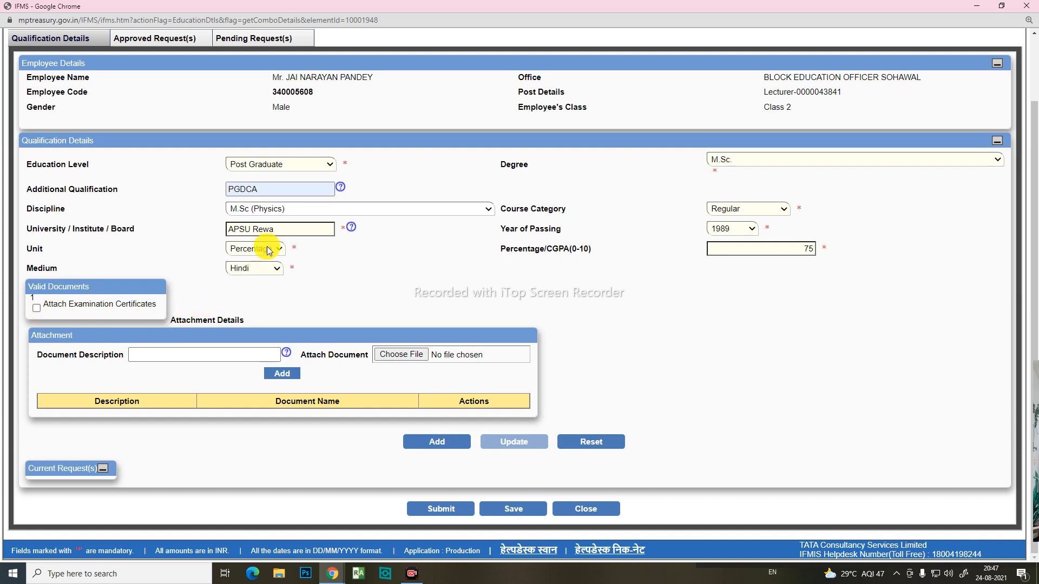
click(279, 232)
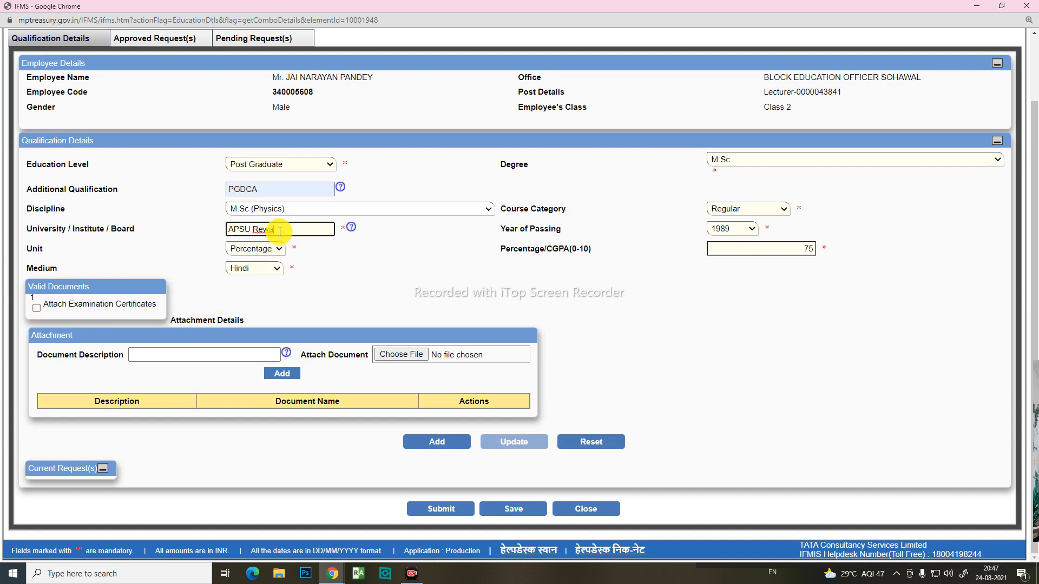
click(293, 209)
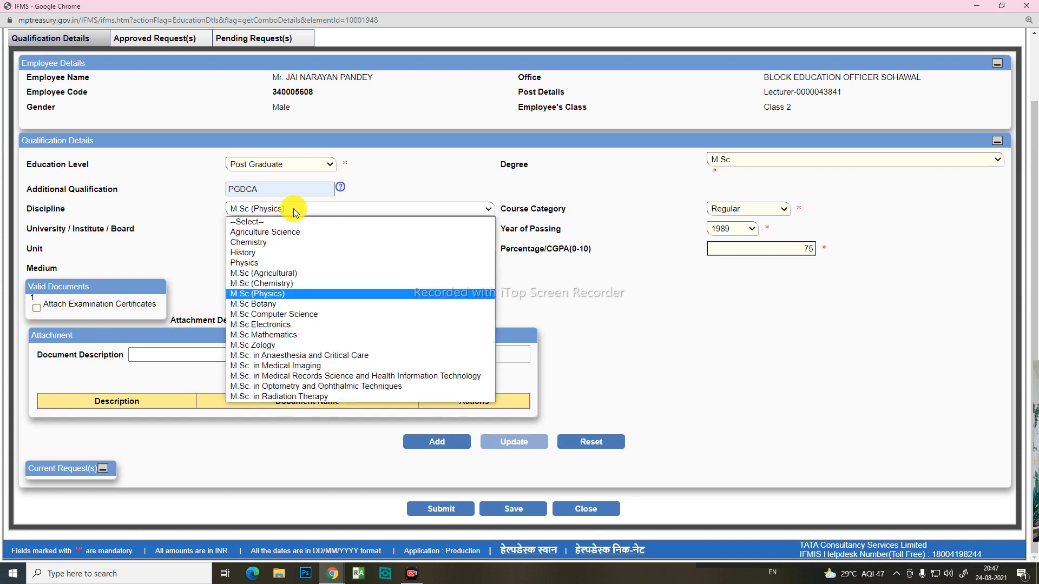
click(289, 295)
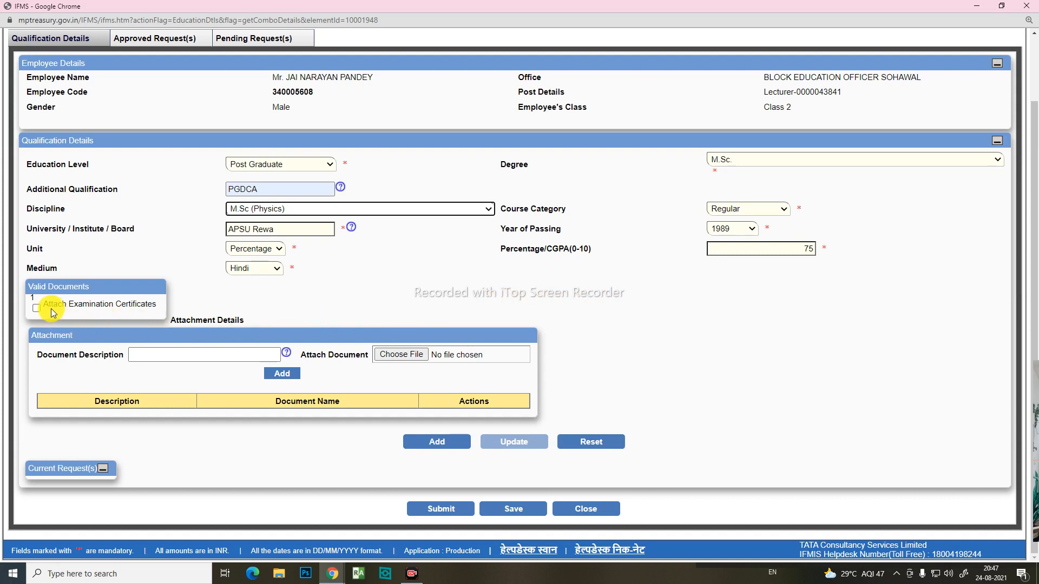
drag(62, 308, 153, 305)
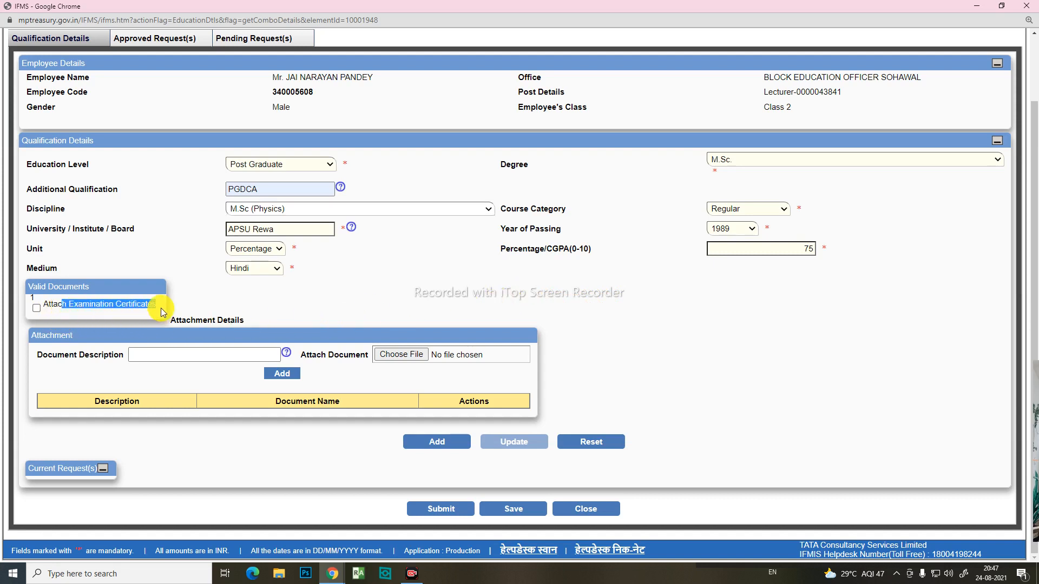
click(152, 304)
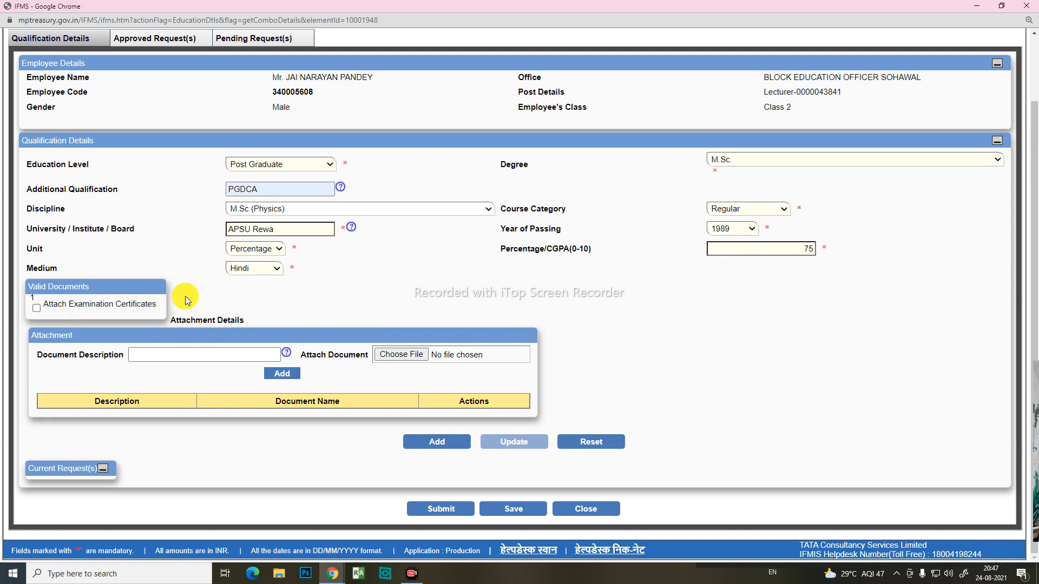
Step: Enable attaching examination certificates and enter "Examination Certificates" as the document description
click(37, 310)
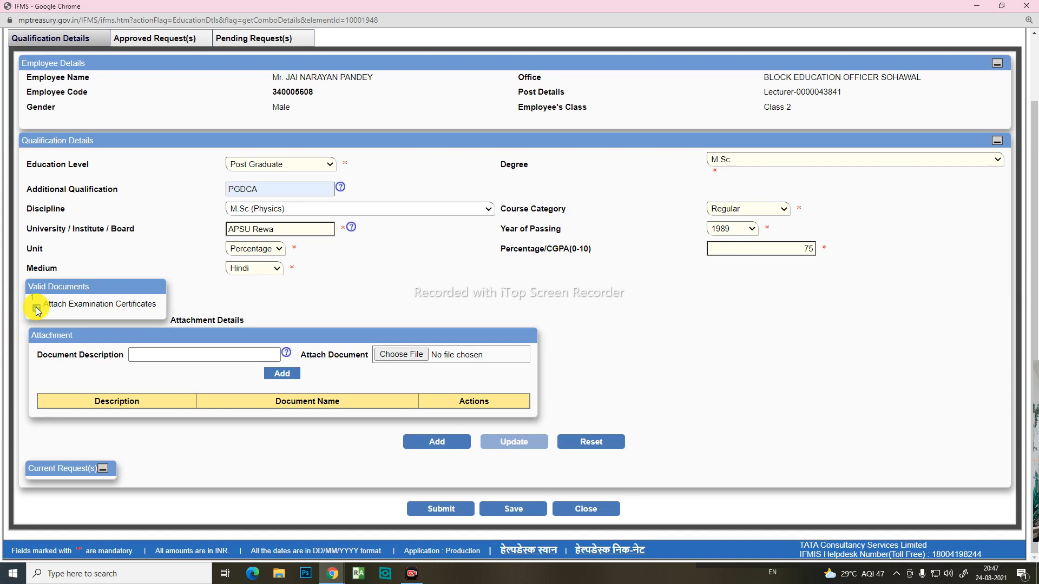
click(146, 359)
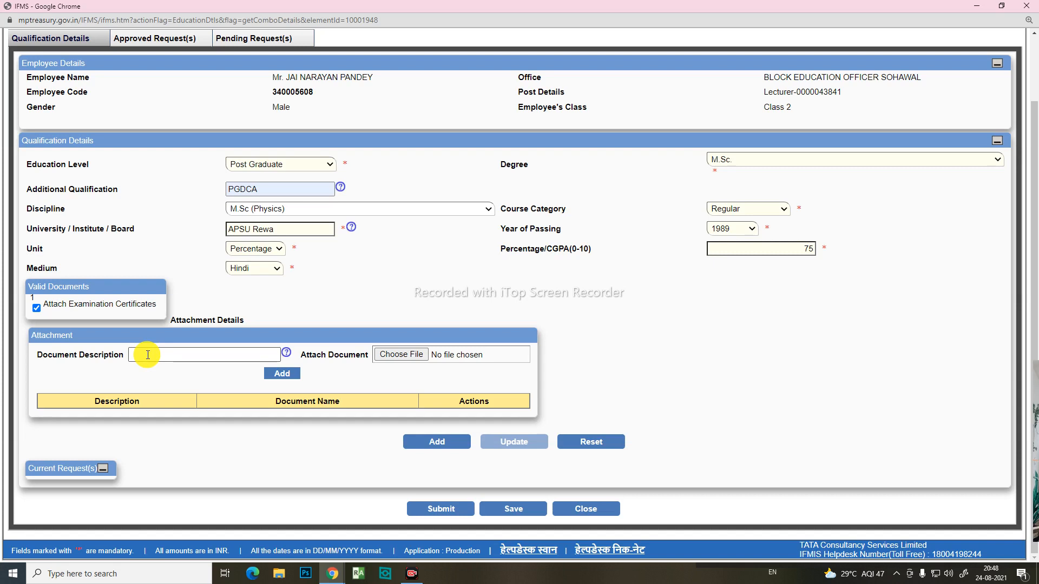
click(197, 357)
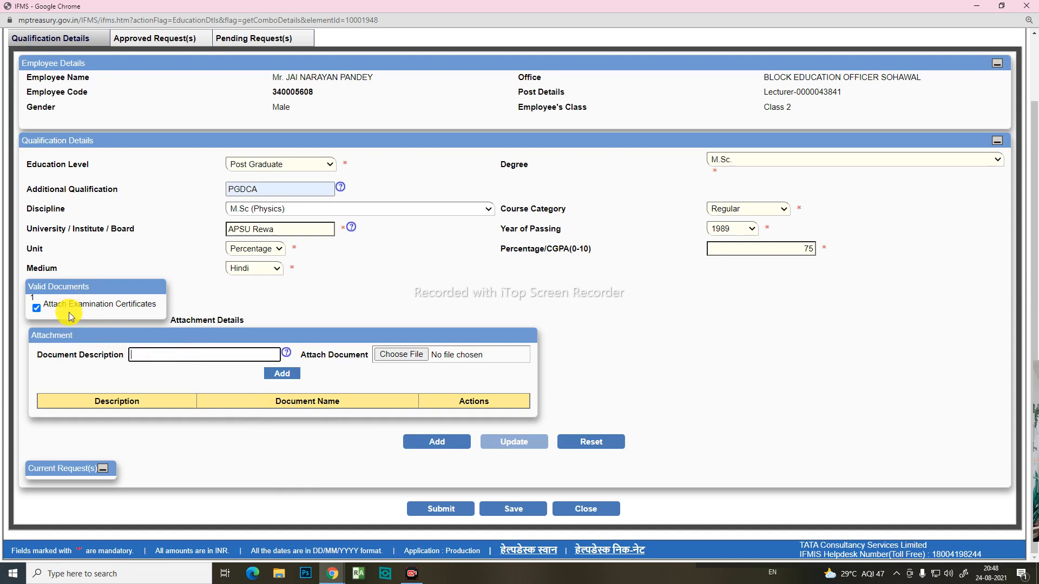
drag(69, 306, 163, 317)
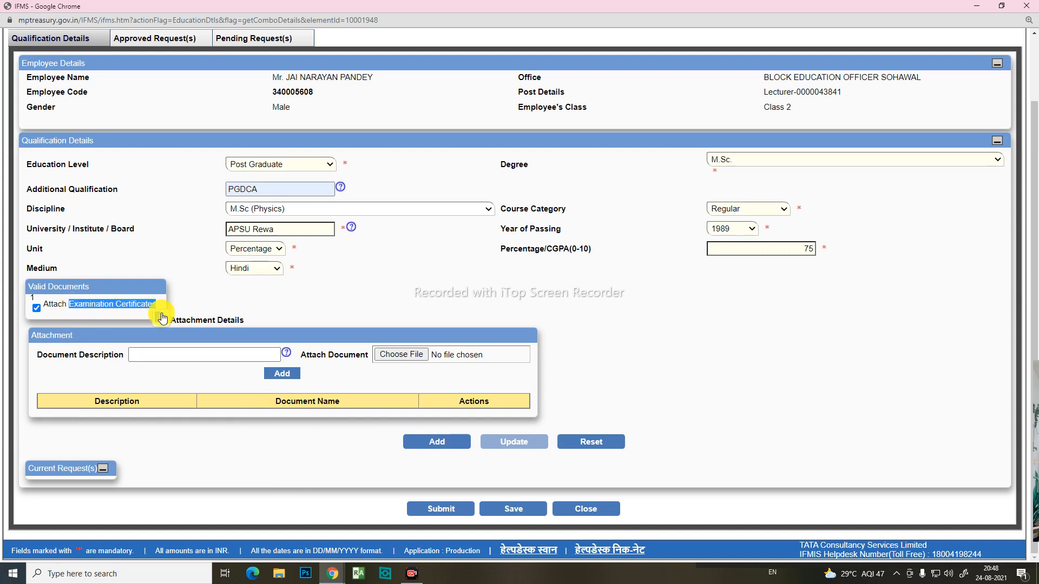
key(ctrl+c)
click(165, 355)
key(ctrl+v)
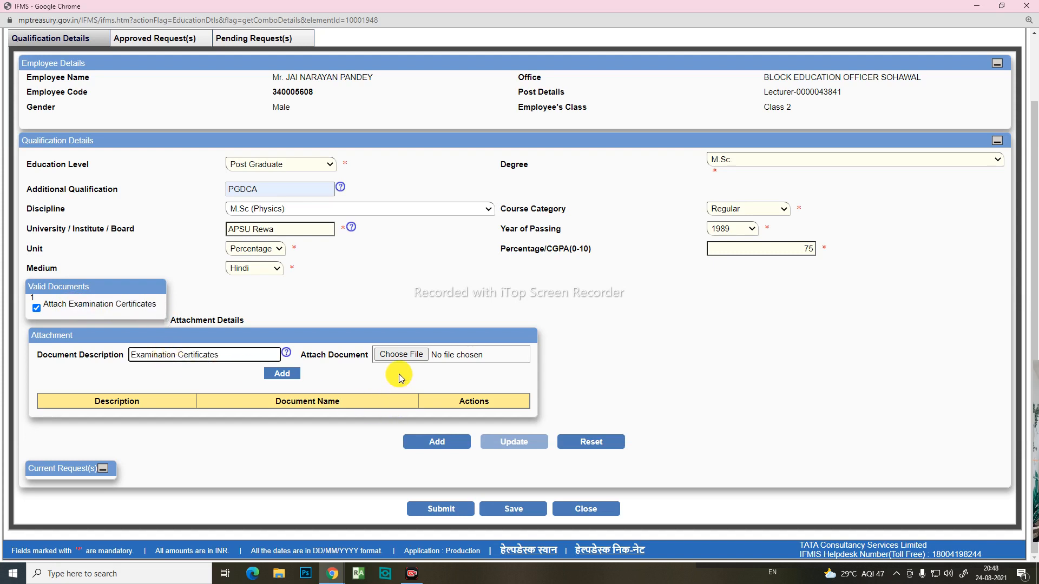
Step: Attach the file JNP Qualification from the 2019-20_22.02.21 folder on the SONY_8GR (G:) drive and add it to the attachment list
click(401, 354)
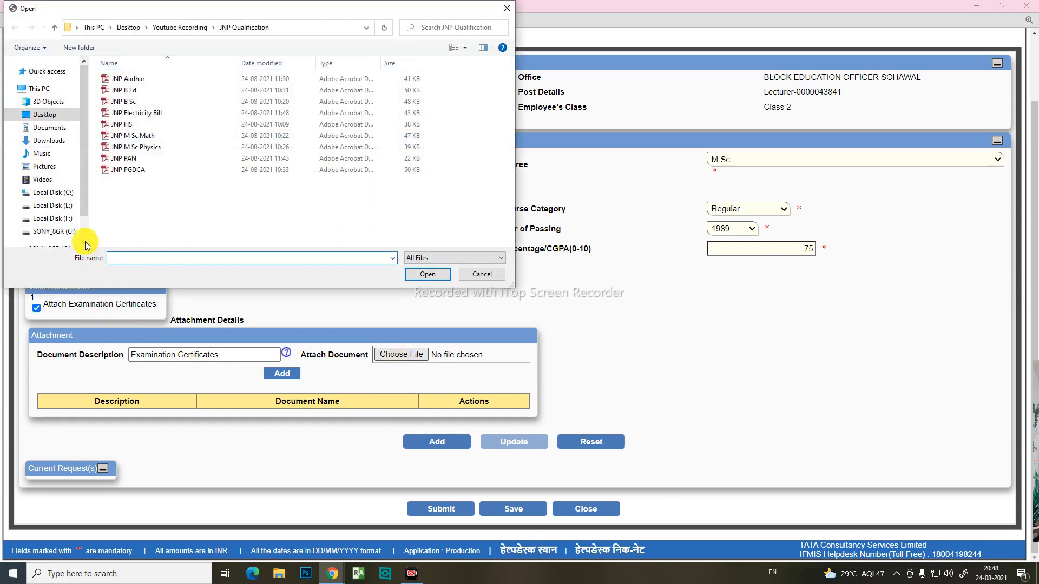
click(62, 231)
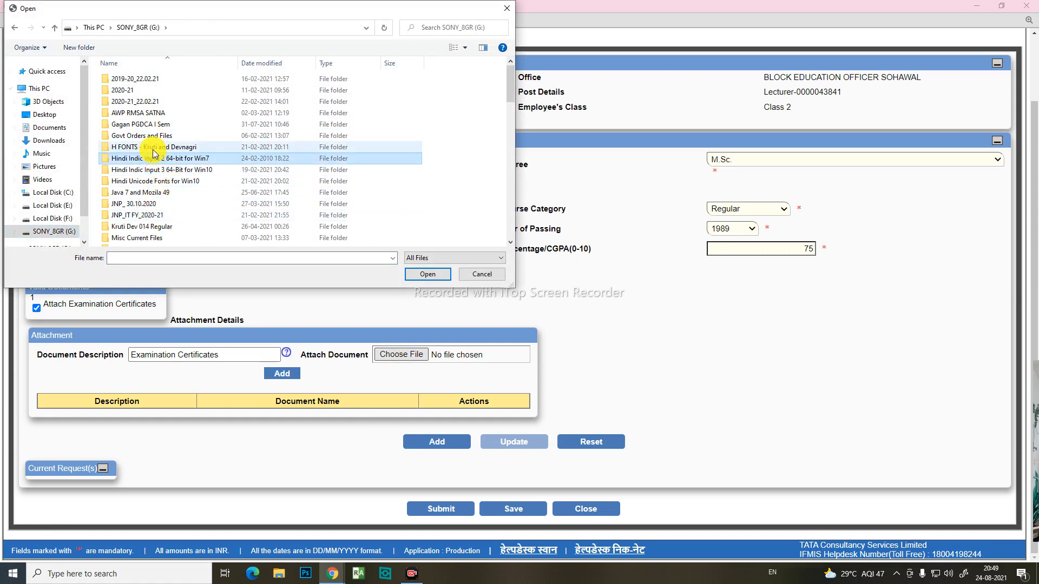
click(153, 193)
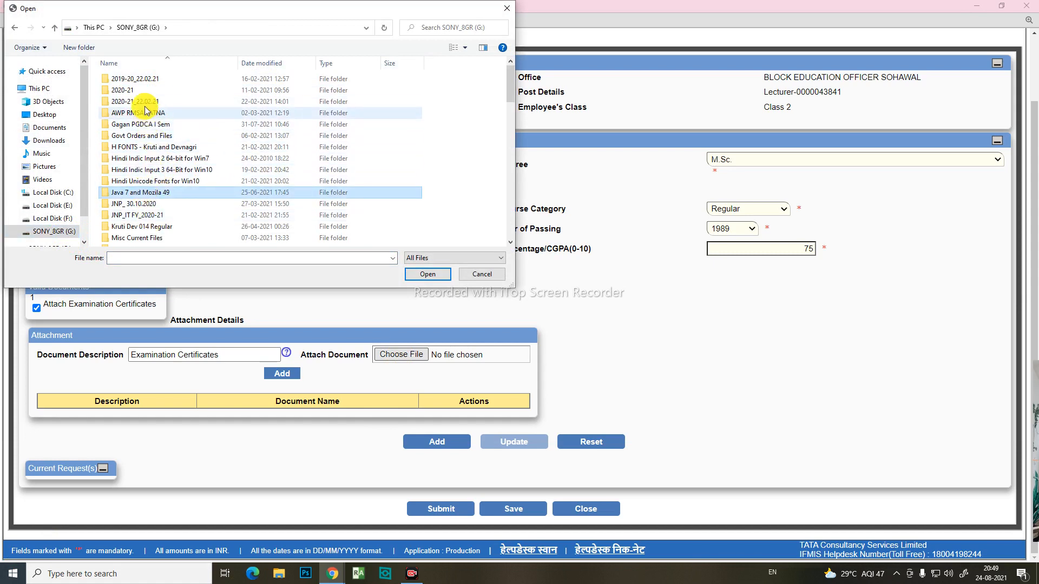
double_click(160, 77)
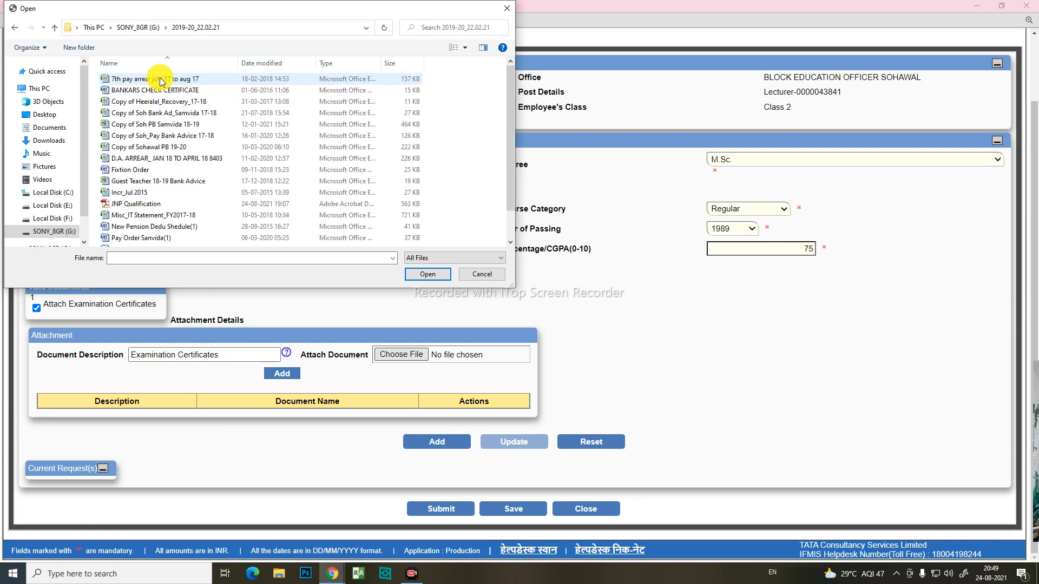
click(150, 202)
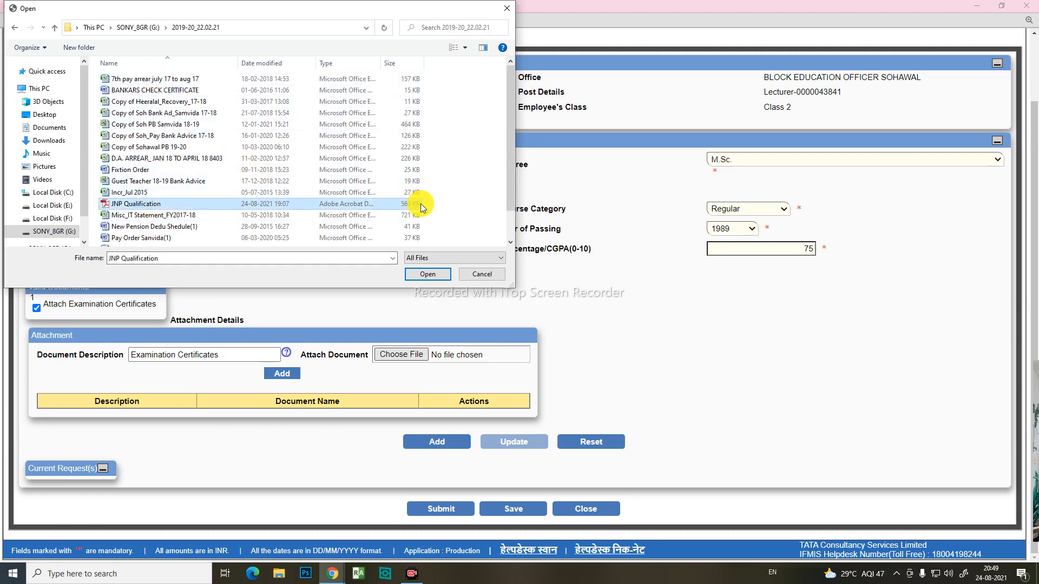
click(427, 275)
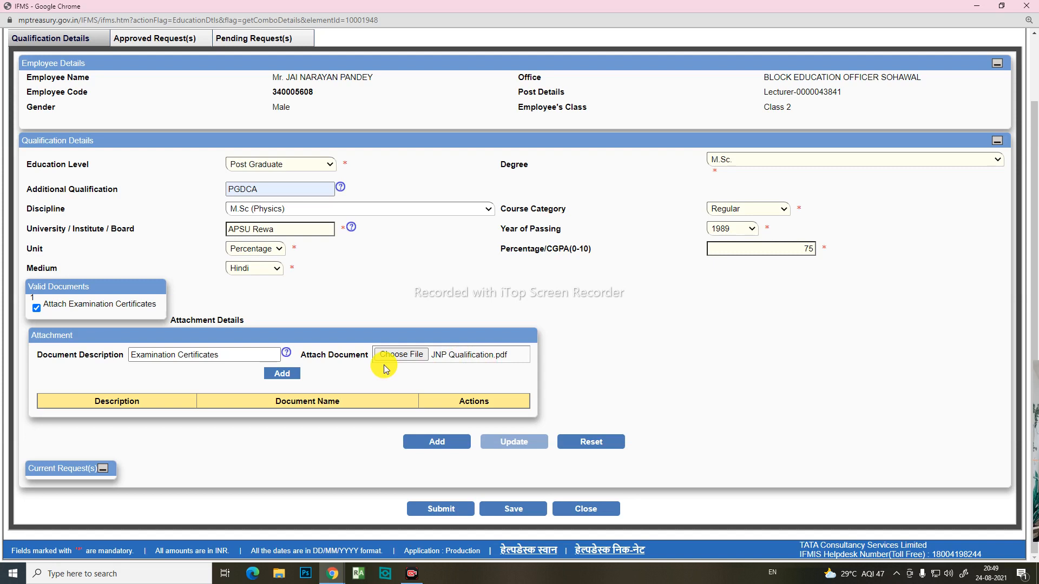
click(282, 375)
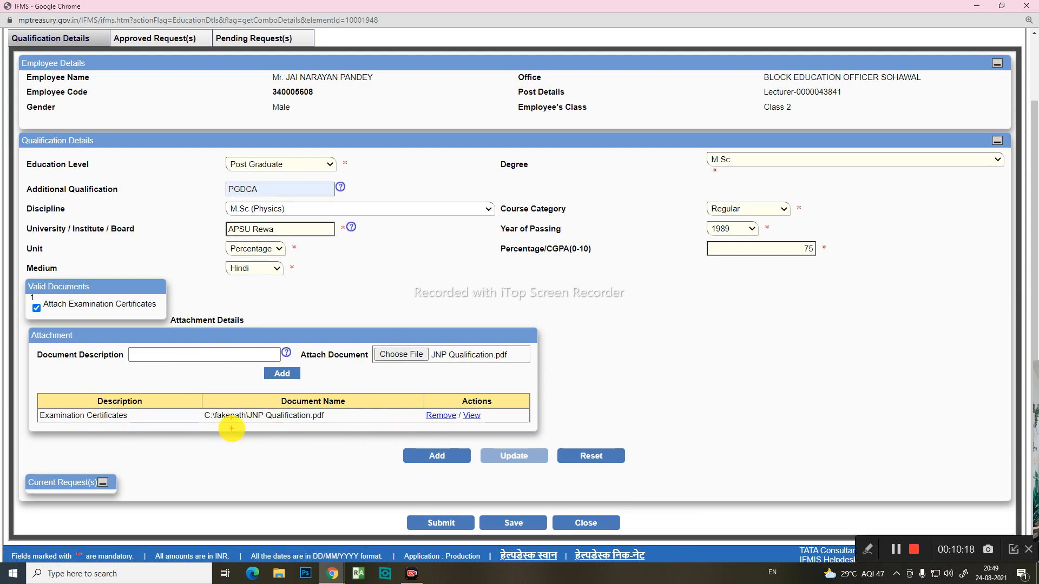
Step: View the Examination Certificates document from the attachment list
mouse_move(27, 403)
mouse_down()
mouse_move(104, 441)
mouse_move(561, 457)
mouse_move(528, 429)
mouse_up()
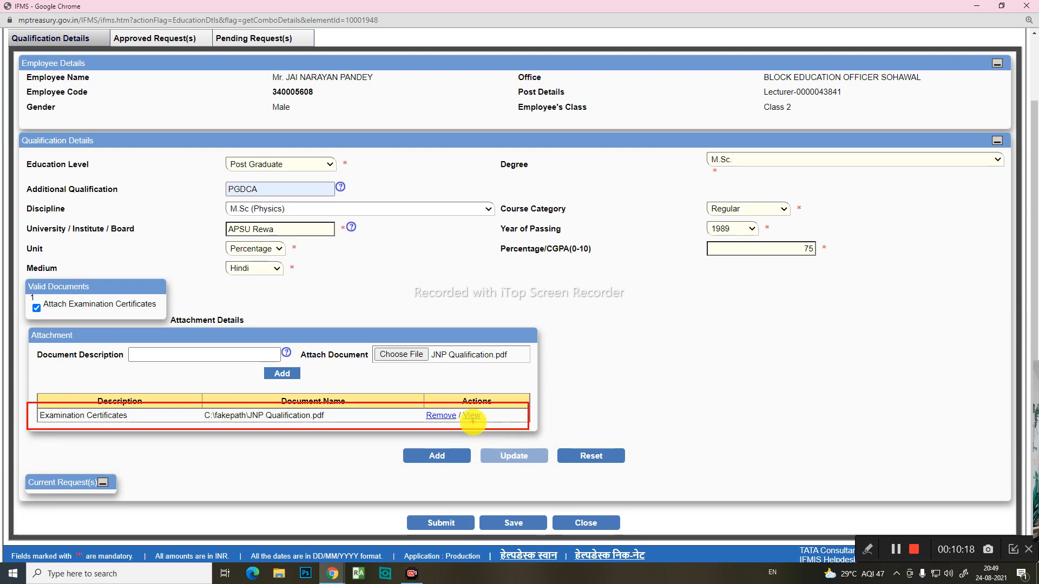
key(Escape)
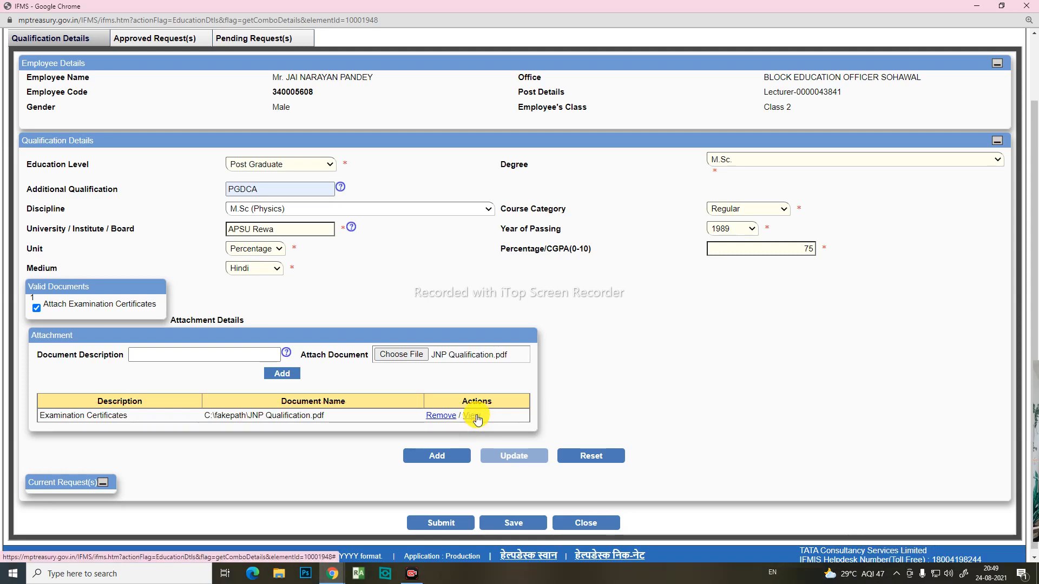
scroll(661, 409, down, 1)
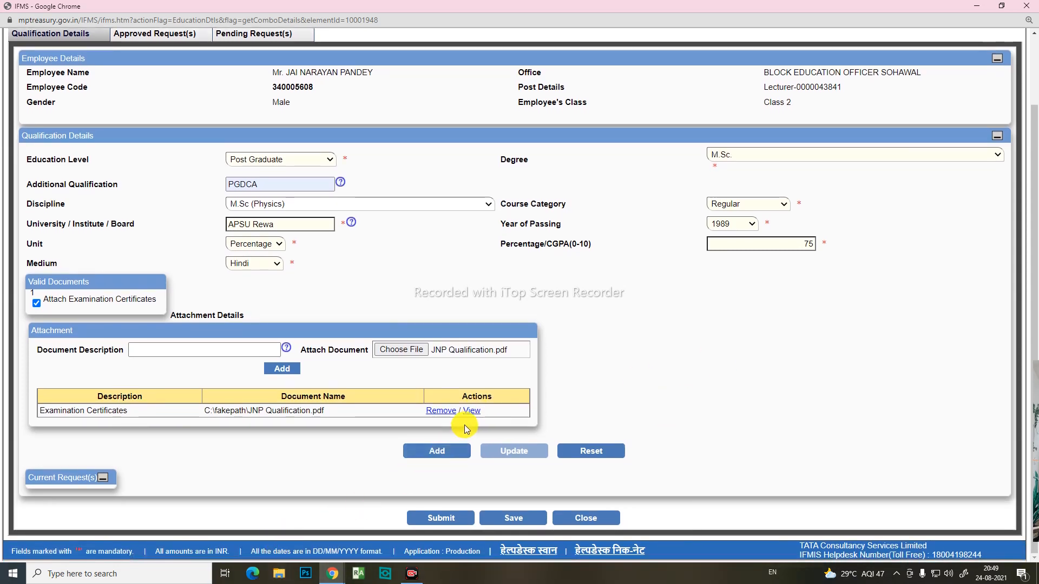
click(473, 412)
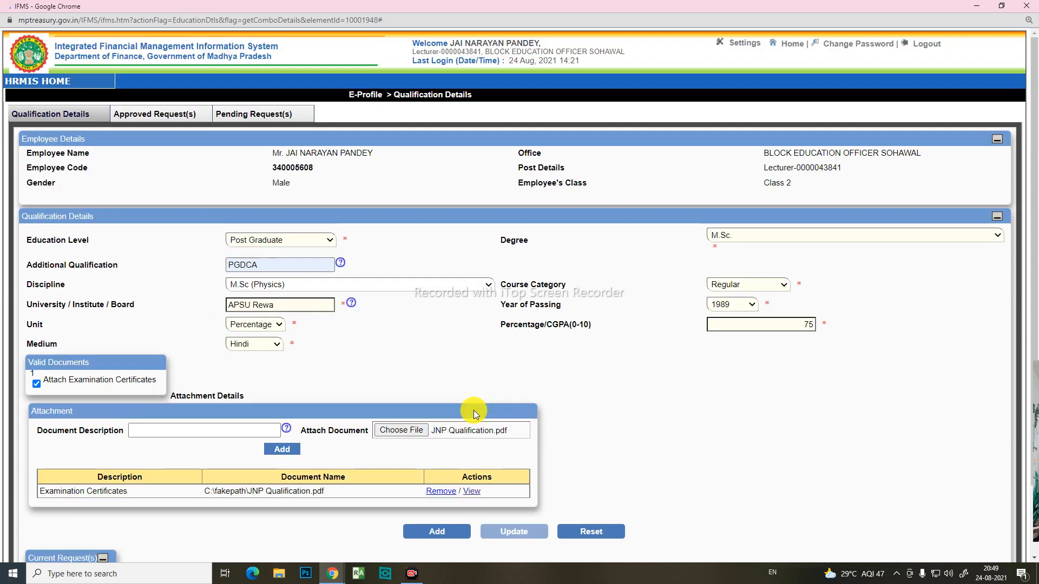
scroll(473, 410, down, 2)
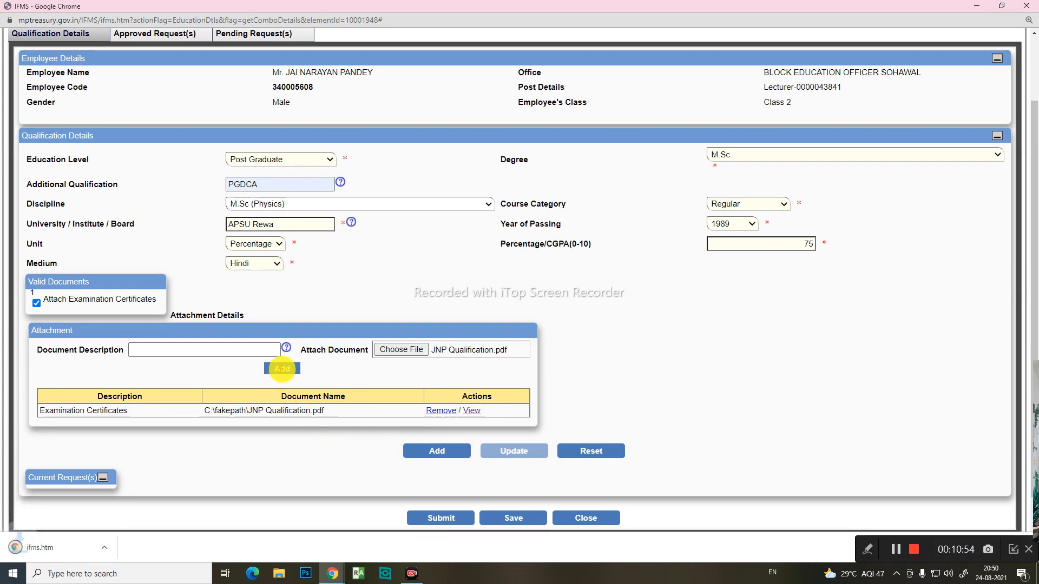
Step: Add the M.Sc. (Physics) qualification with its attached certificate to the current requests
drag(246, 363, 353, 373)
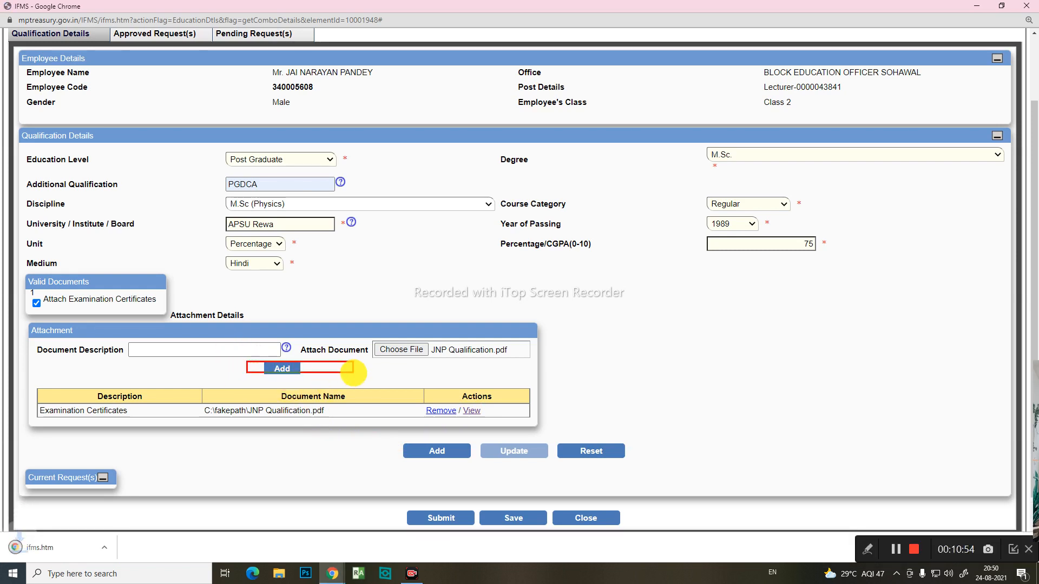
mouse_move(342, 410)
mouse_down()
mouse_move(372, 416)
mouse_move(414, 373)
mouse_up()
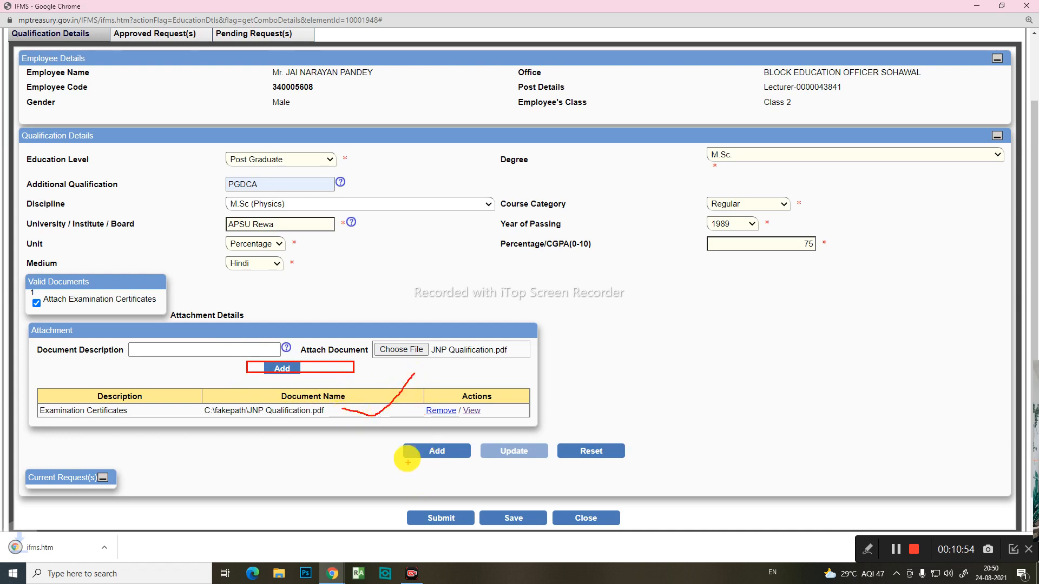
mouse_move(395, 435)
mouse_down()
mouse_move(418, 459)
mouse_move(476, 464)
mouse_up()
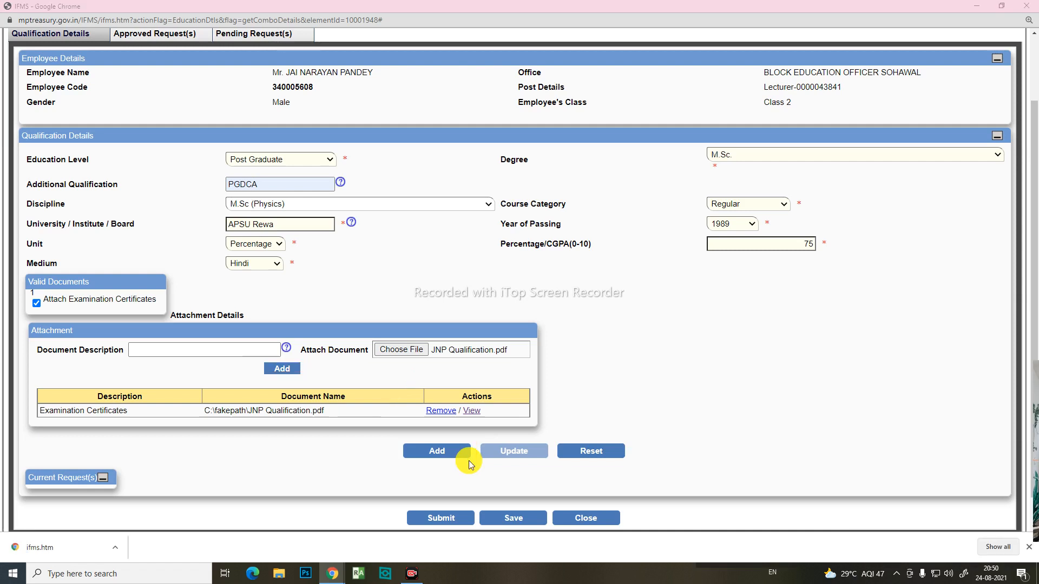
click(447, 455)
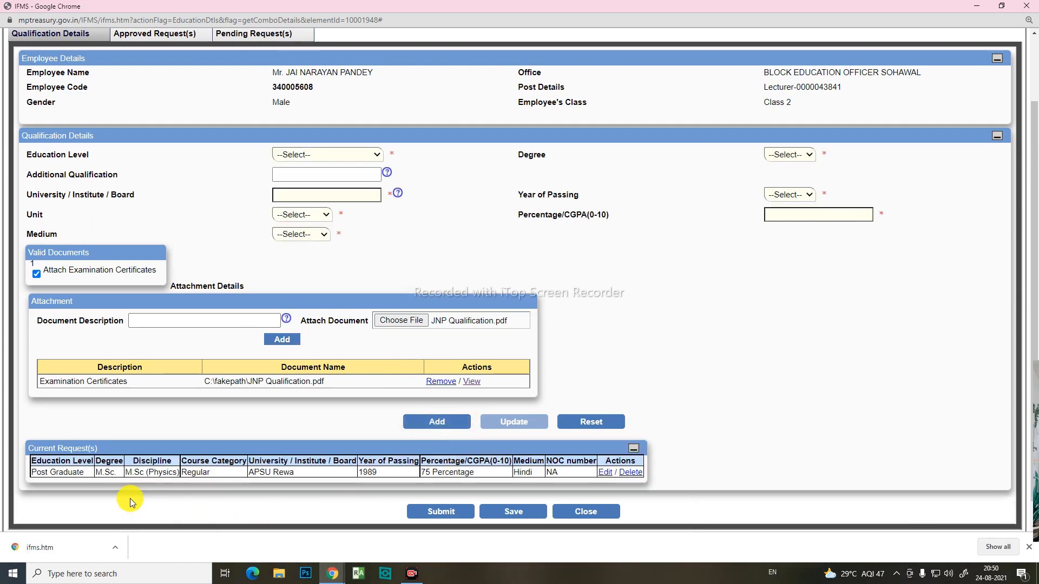
Step: Review the M.Sc. entry in the current requests and open the downloaded certificate copy, ifms (1).htm
key(ctrl+2)
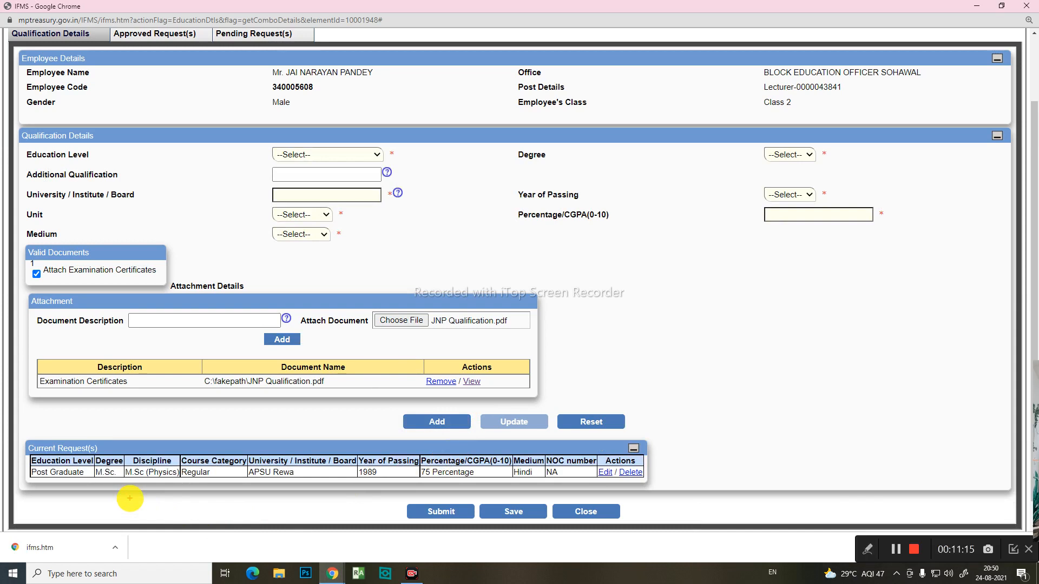
mouse_move(26, 449)
mouse_down()
mouse_move(63, 493)
mouse_move(626, 471)
mouse_move(662, 490)
mouse_up()
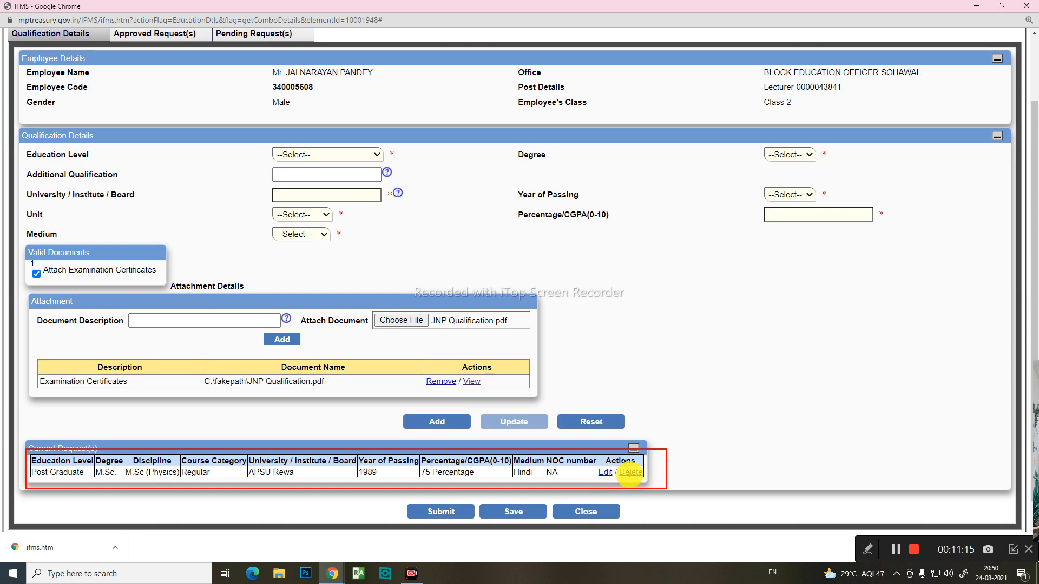
click(472, 382)
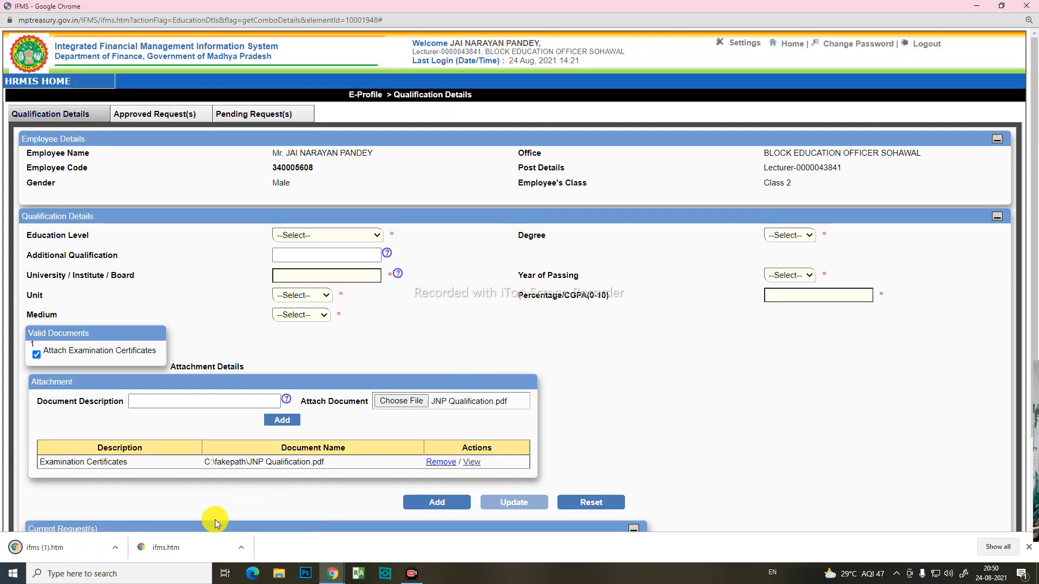
click(93, 557)
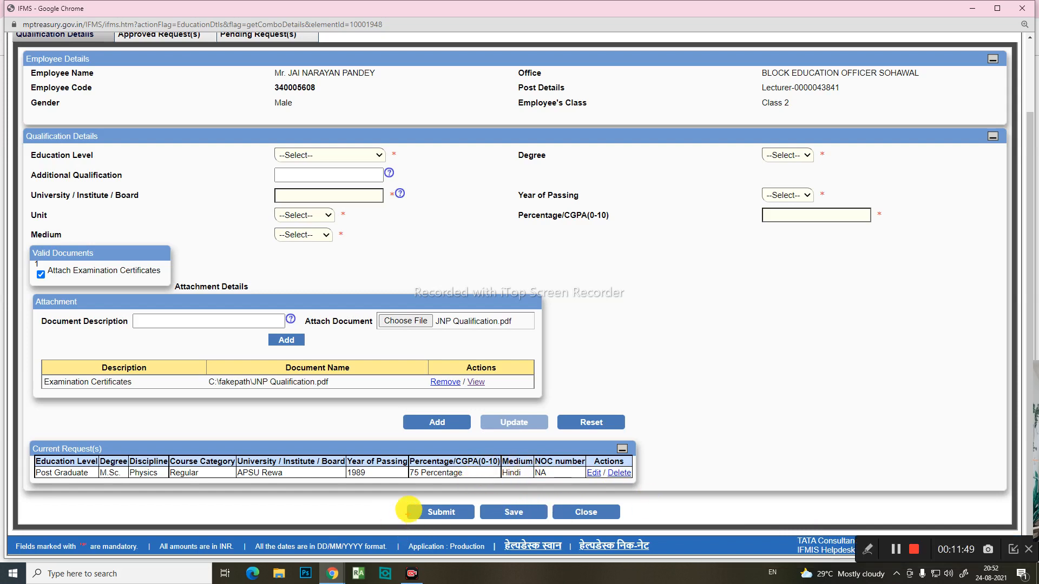
Step: Submit the M.Sc. qualification request listed under the current requests
drag(405, 497, 477, 525)
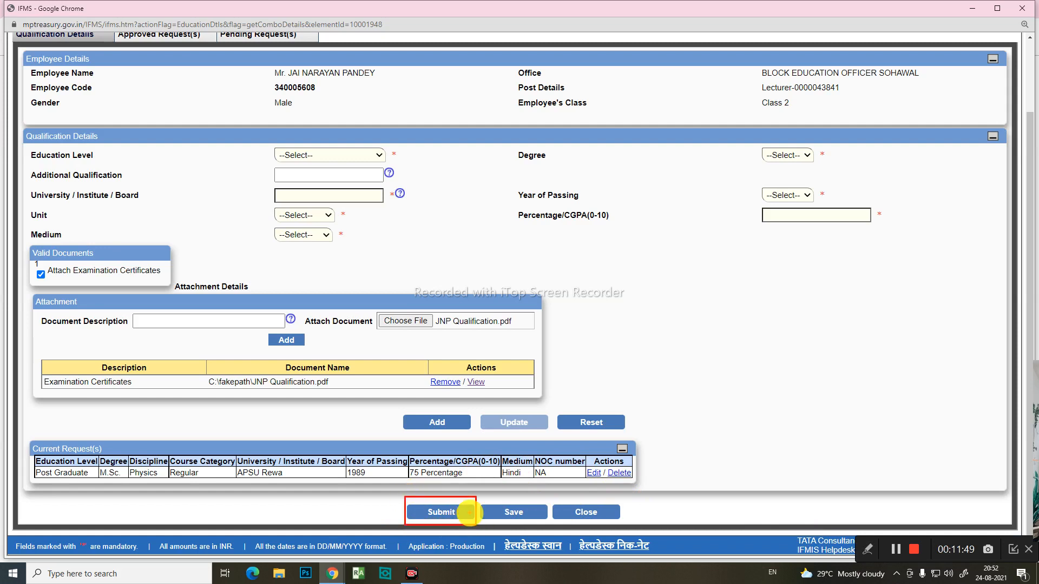
click(463, 514)
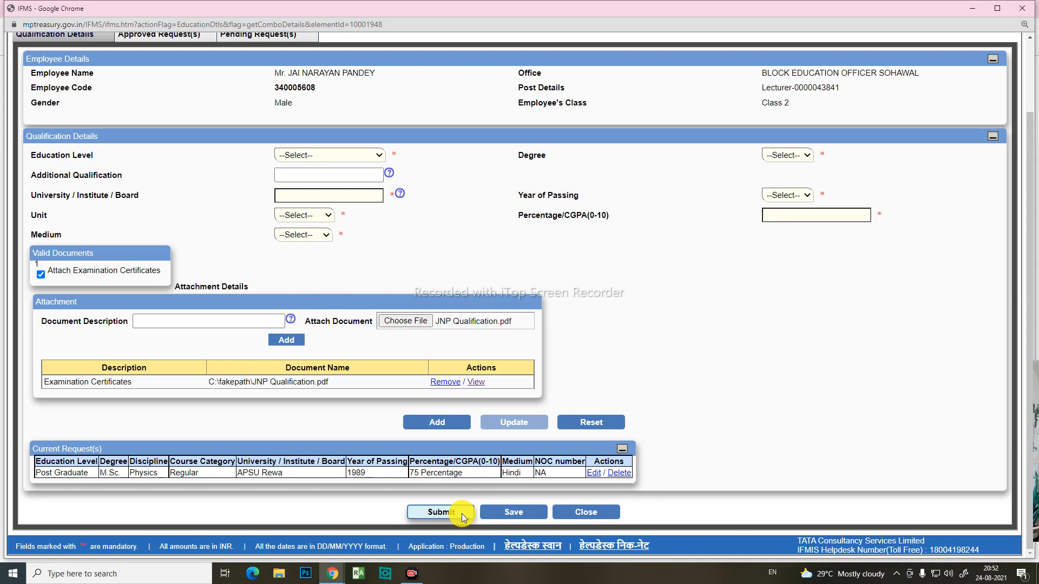